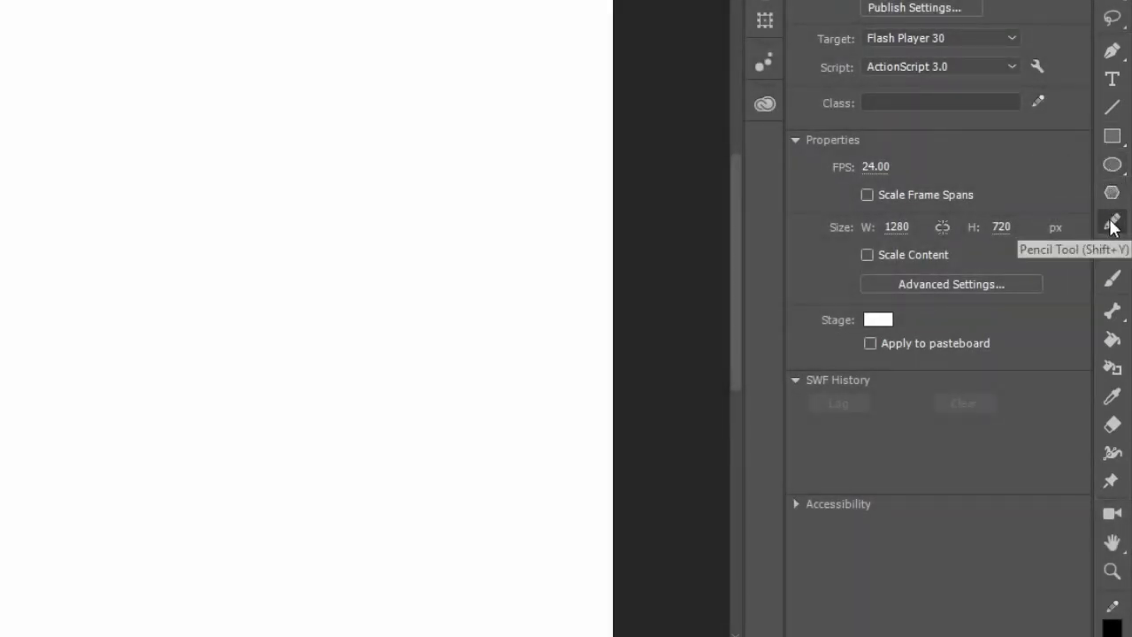
# - Set up the Rectangle tool with a custom pink fill picked in the Color Picker
pyautogui.click(1112, 145)
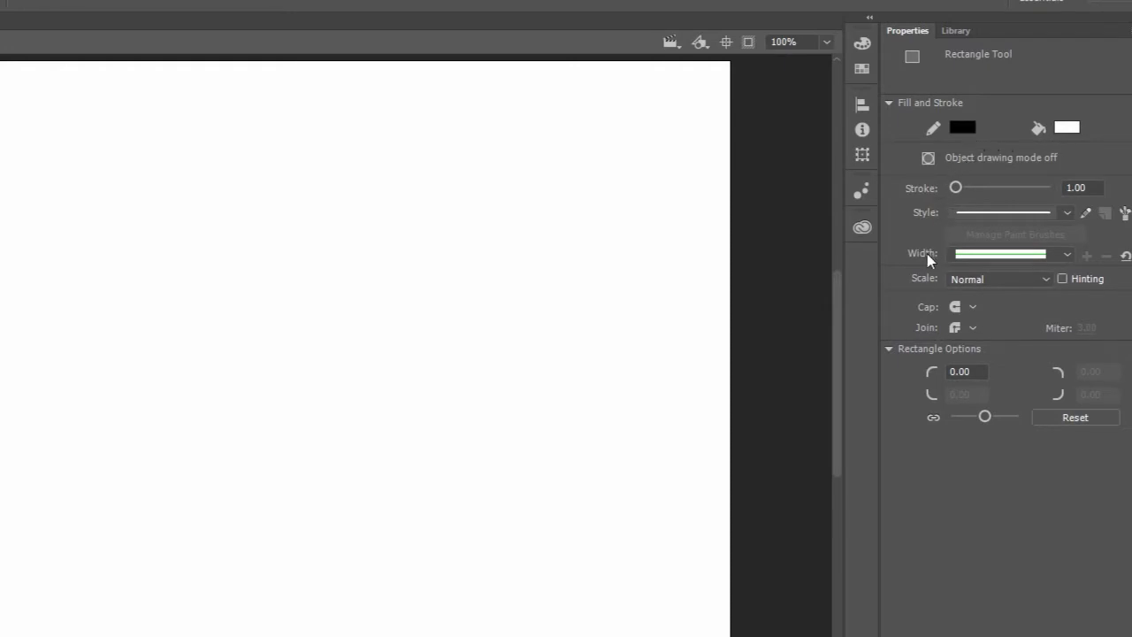
pyautogui.click(1066, 127)
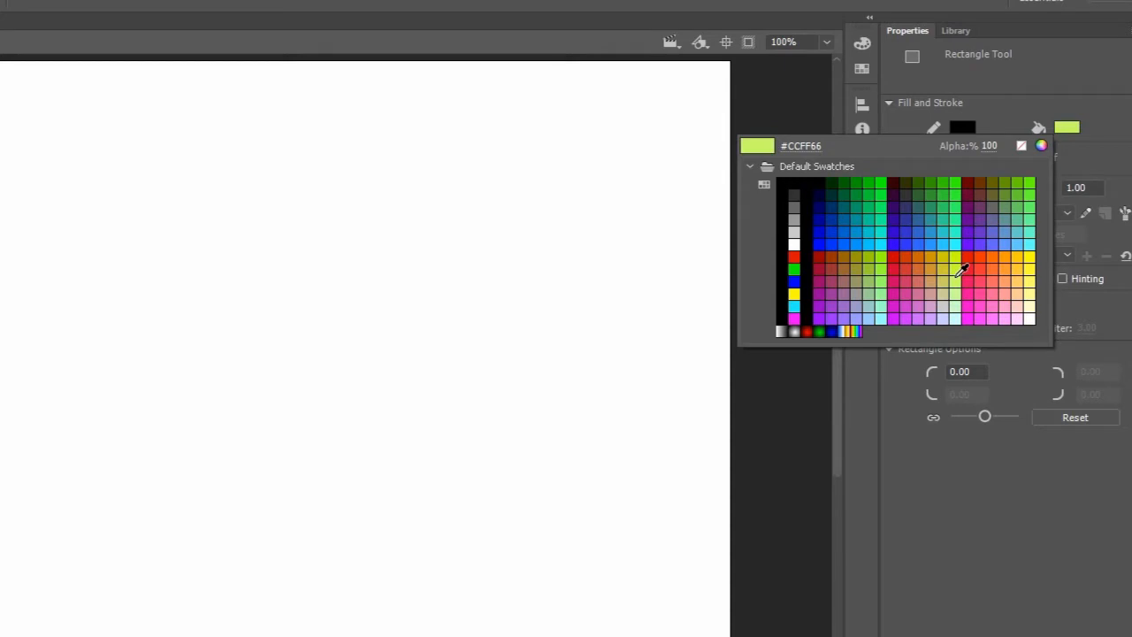
pyautogui.click(1041, 148)
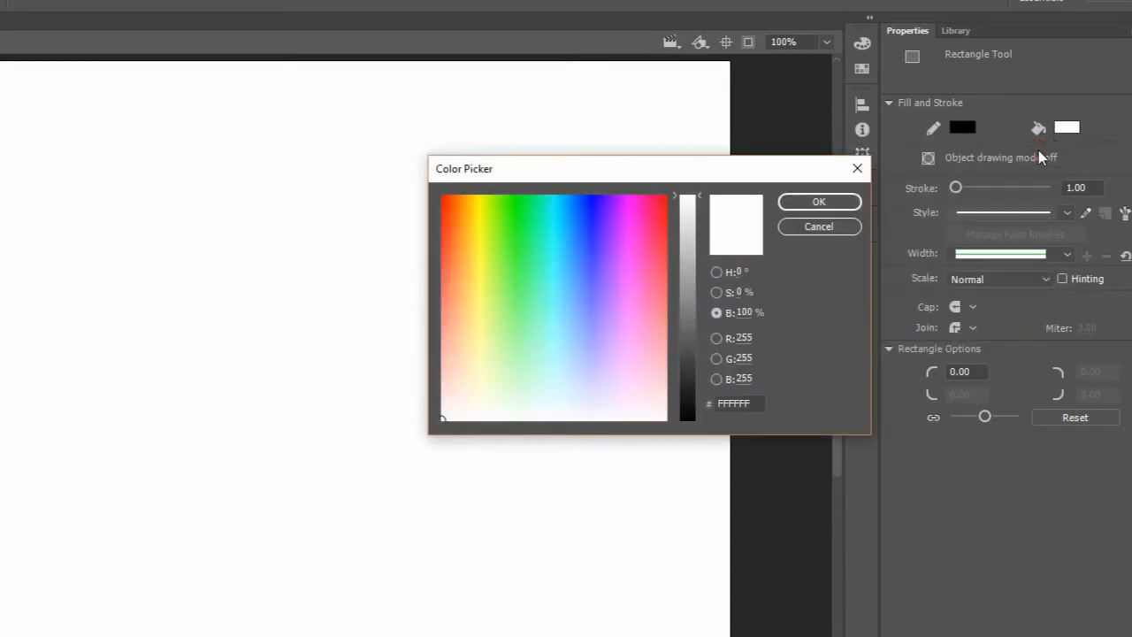
pyautogui.moveTo(612, 304); pyautogui.dragTo(652, 301)
pyautogui.click(819, 201)
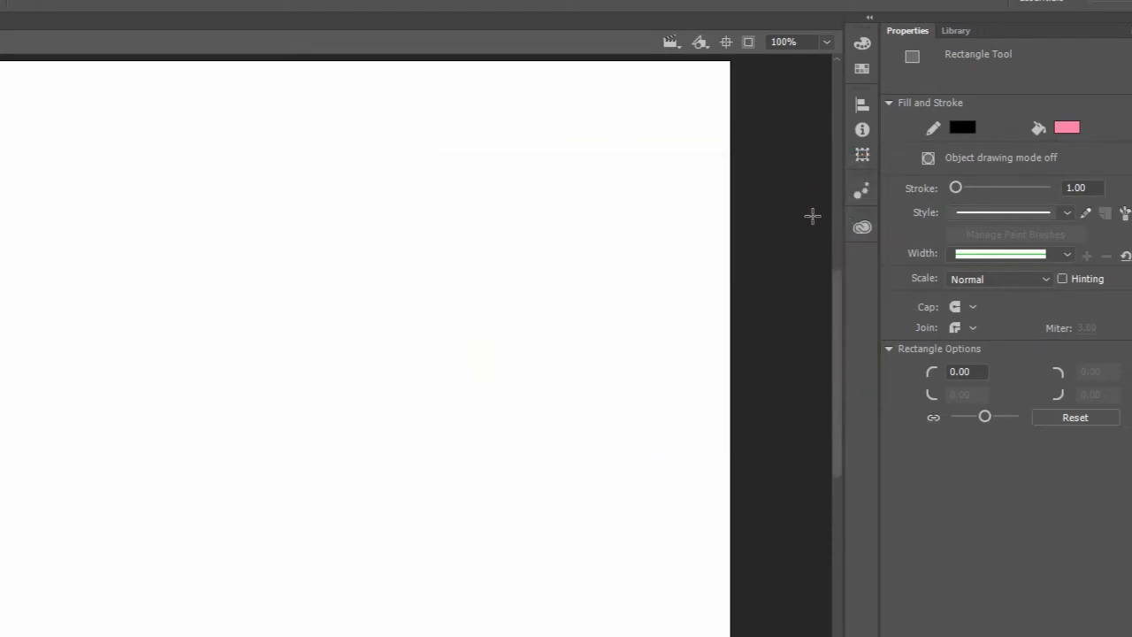
# - Set the stroke to 4.70, then draw a wide black-outlined pink rectangle and a pink square beside it
pyautogui.moveTo(956, 188); pyautogui.dragTo(956, 189)
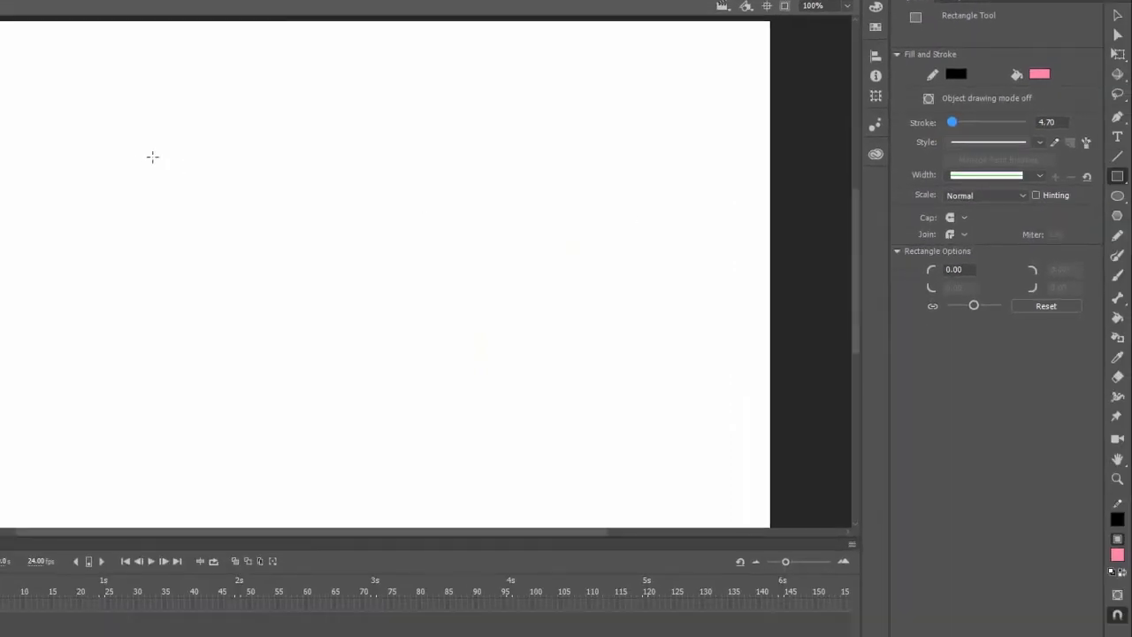
pyautogui.moveTo(85, 143); pyautogui.dragTo(293, 220)
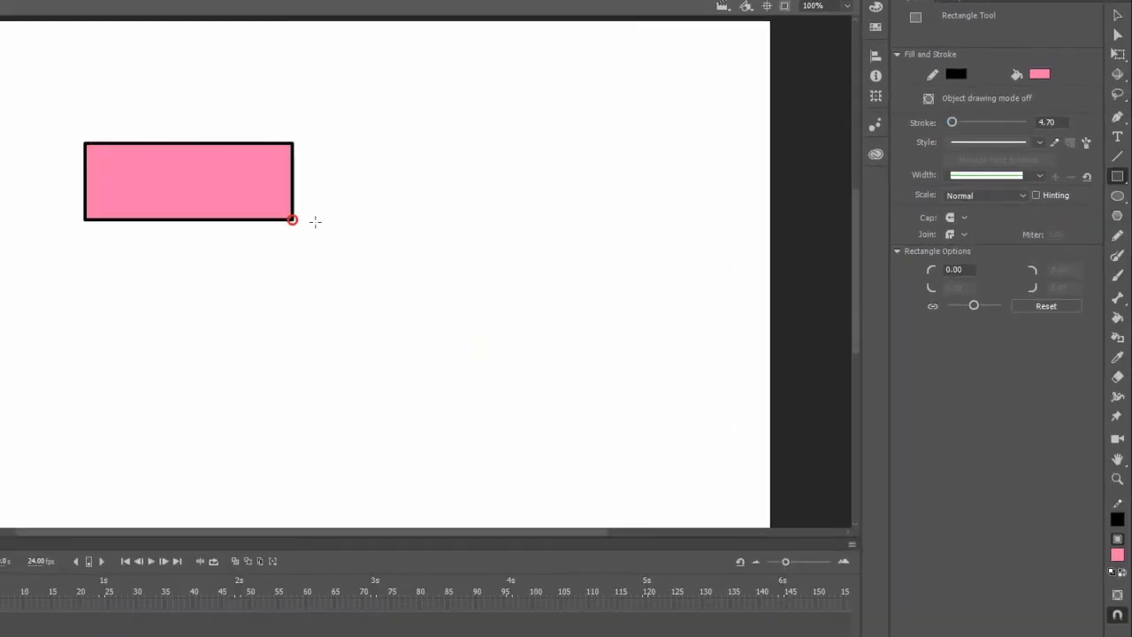
pyautogui.moveTo(346, 144); pyautogui.dragTo(446, 237)
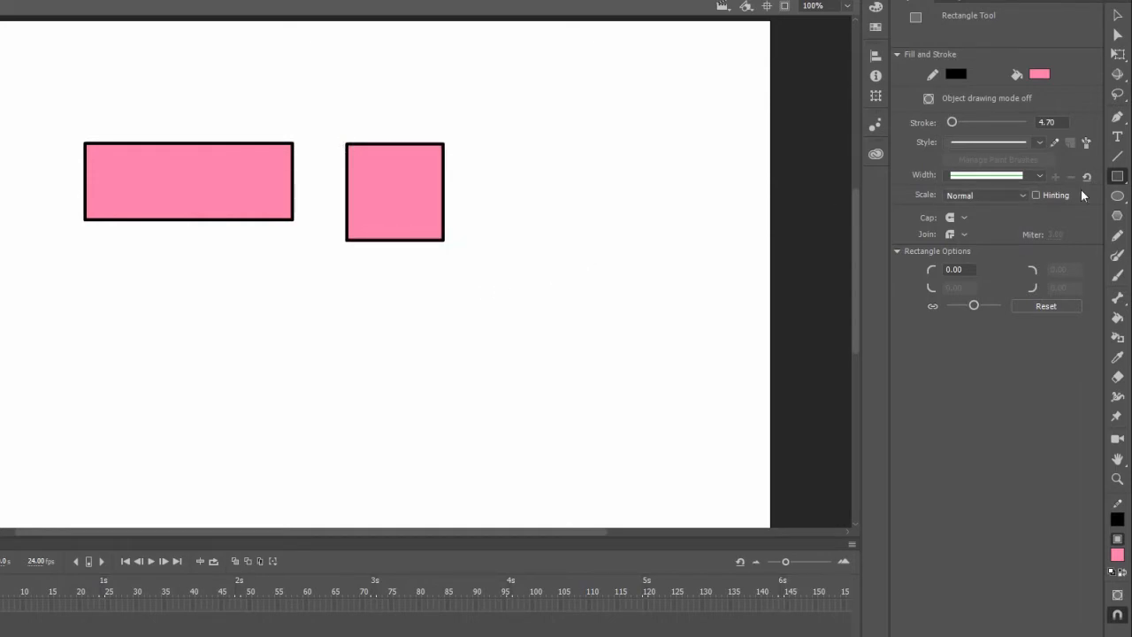
# - Draw a wide ellipse and a circle with the Oval tool beneath the rectangles, using a muted red fill
pyautogui.click(1117, 196)
pyautogui.click(1039, 75)
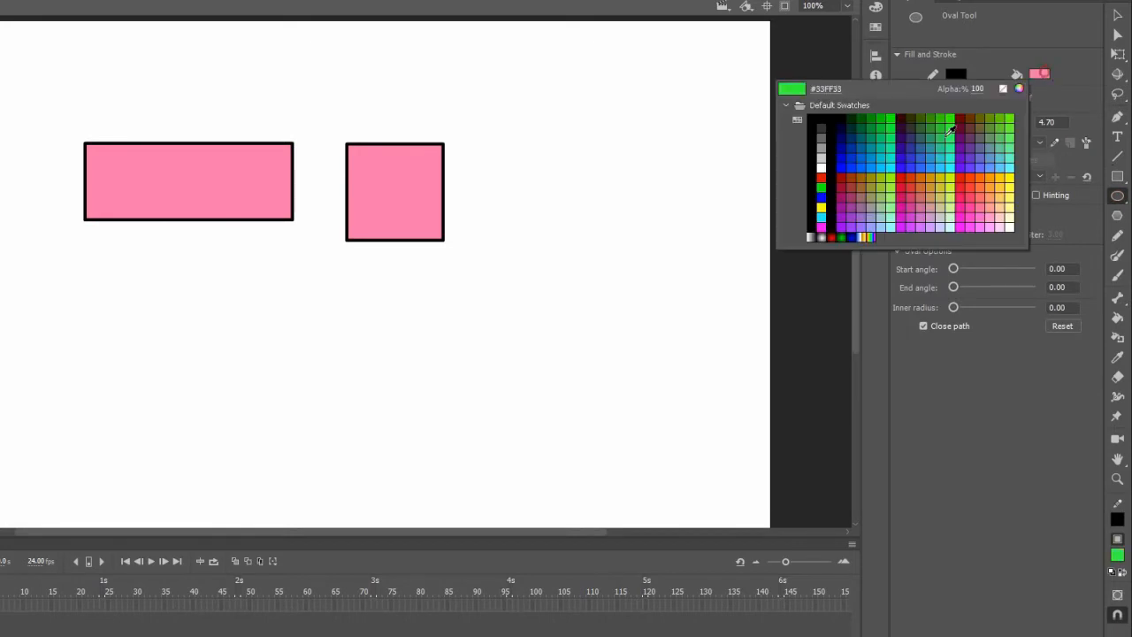
pyautogui.click(919, 197)
pyautogui.moveTo(95, 271)
pyautogui.mouseDown()
pyautogui.moveTo(328, 336)
pyautogui.moveTo(300, 345)
pyautogui.mouseUp()
pyautogui.moveTo(344, 278); pyautogui.dragTo(445, 336)
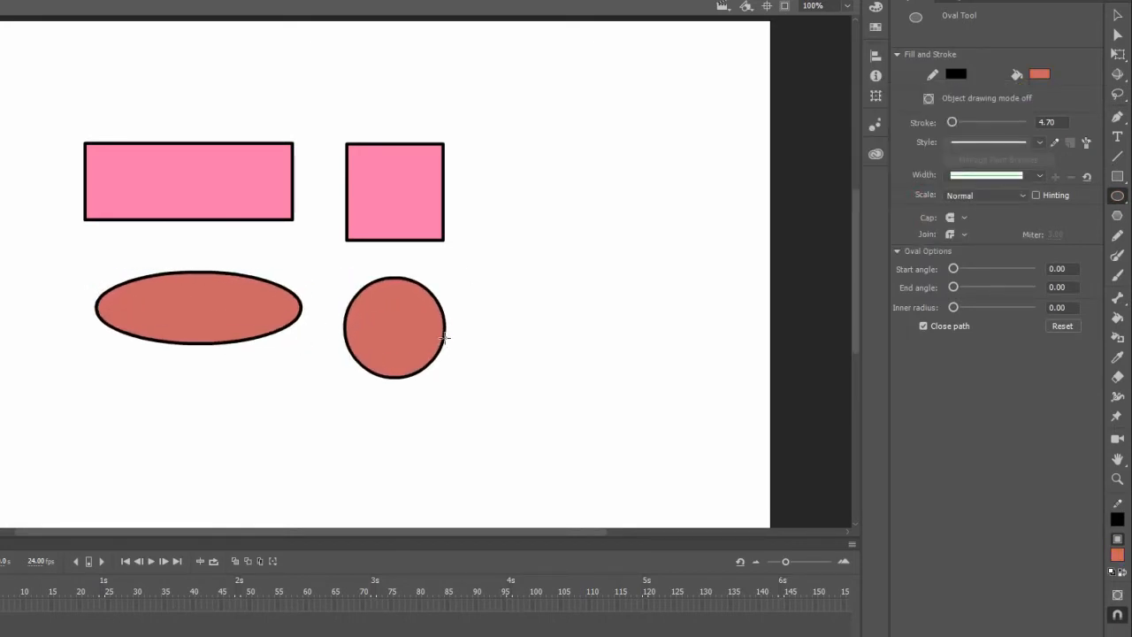
# - Draw two overlapping blue circles without a stroke beside the pink square, together about 245 by 195 px
pyautogui.click(961, 72)
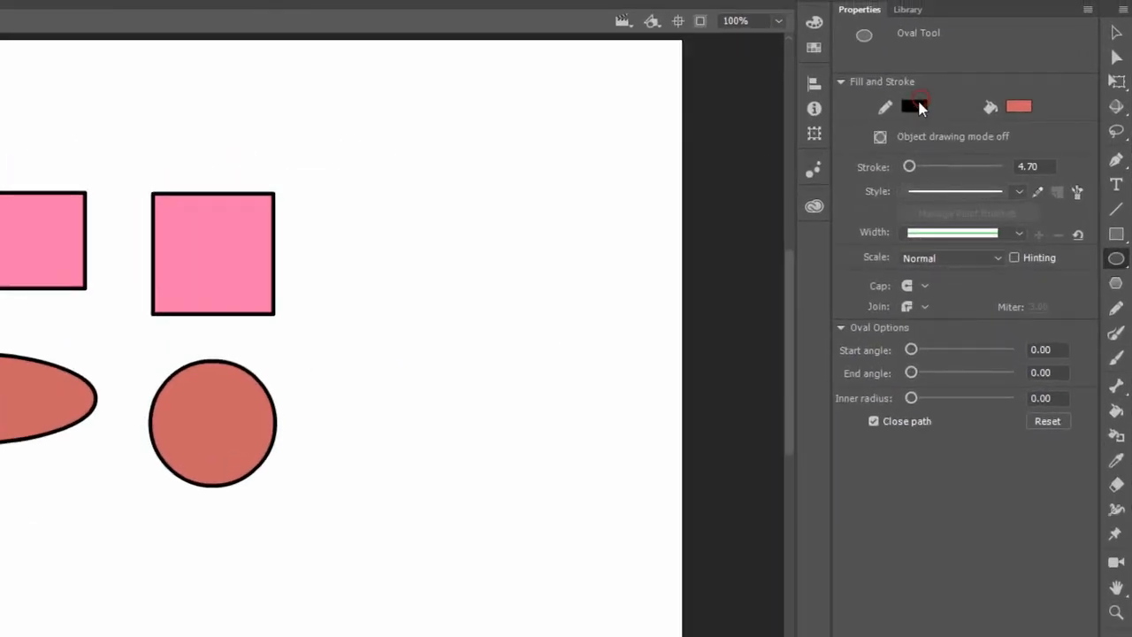
pyautogui.click(872, 119)
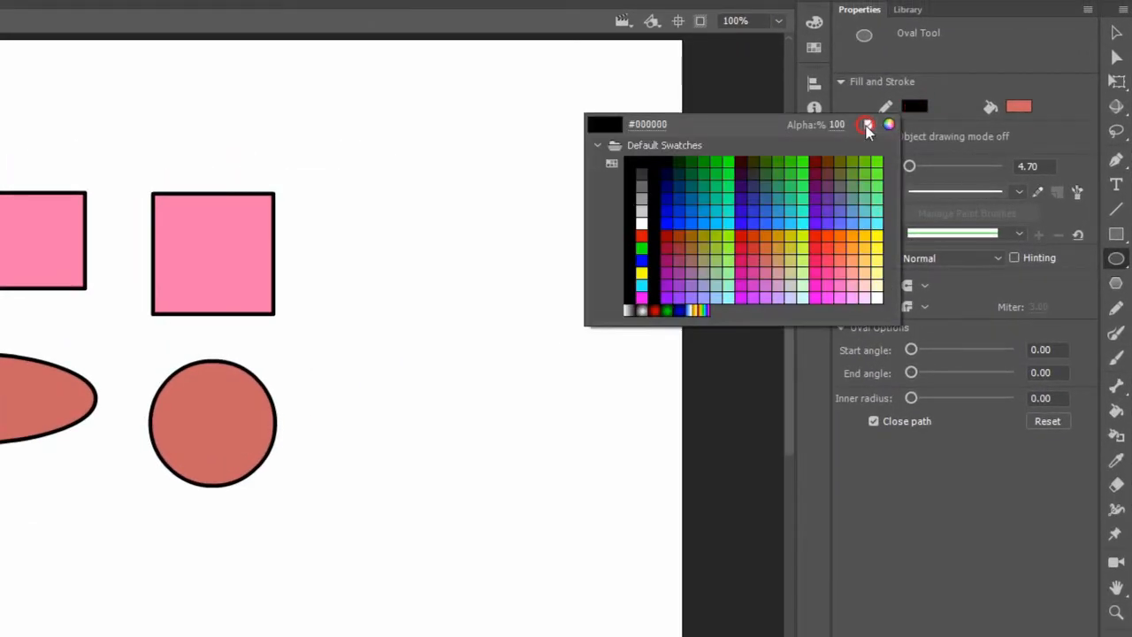
pyautogui.click(1018, 106)
pyautogui.click(962, 213)
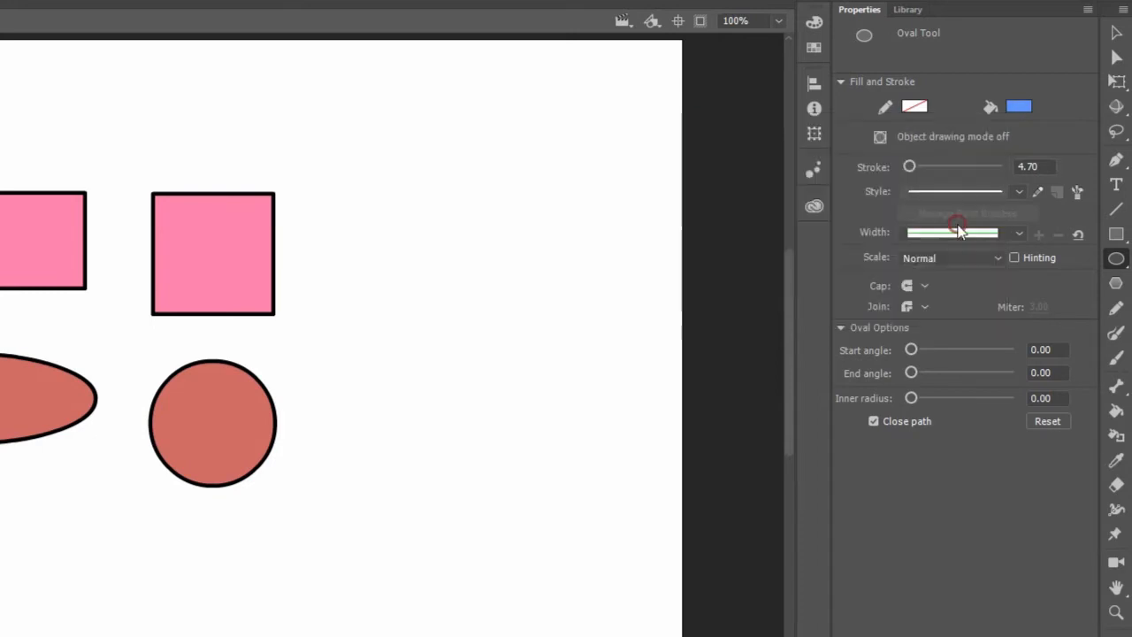
pyautogui.moveTo(365, 235); pyautogui.dragTo(496, 362)
pyautogui.moveTo(439, 191); pyautogui.dragTo(582, 337)
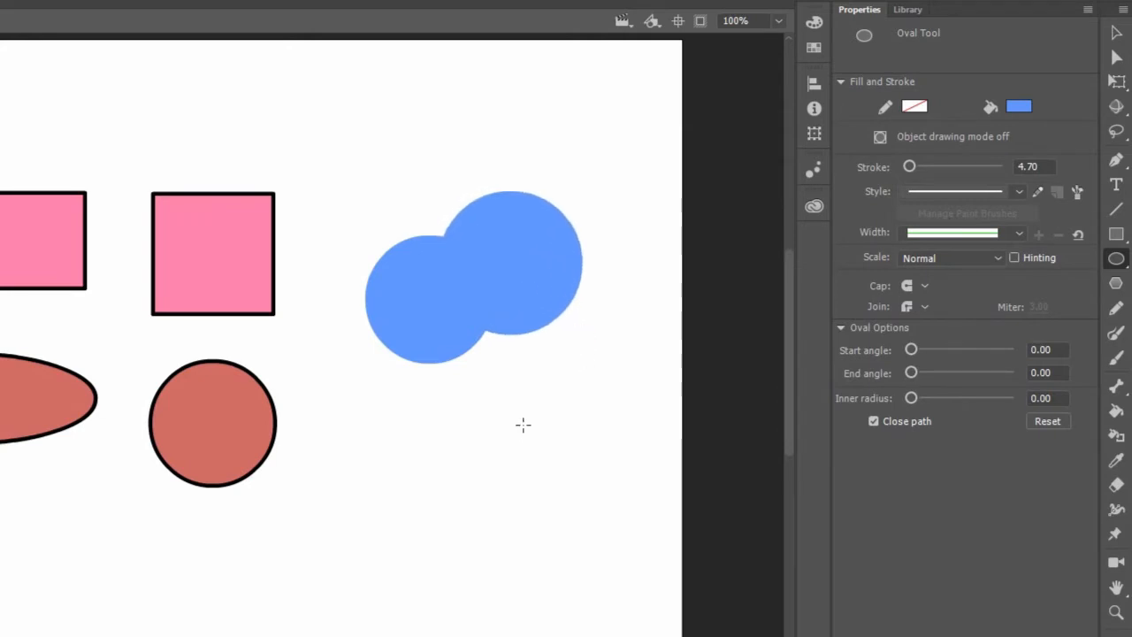
# - Select the merged blue circles and move them straight down to about Y 281
pyautogui.click(1116, 33)
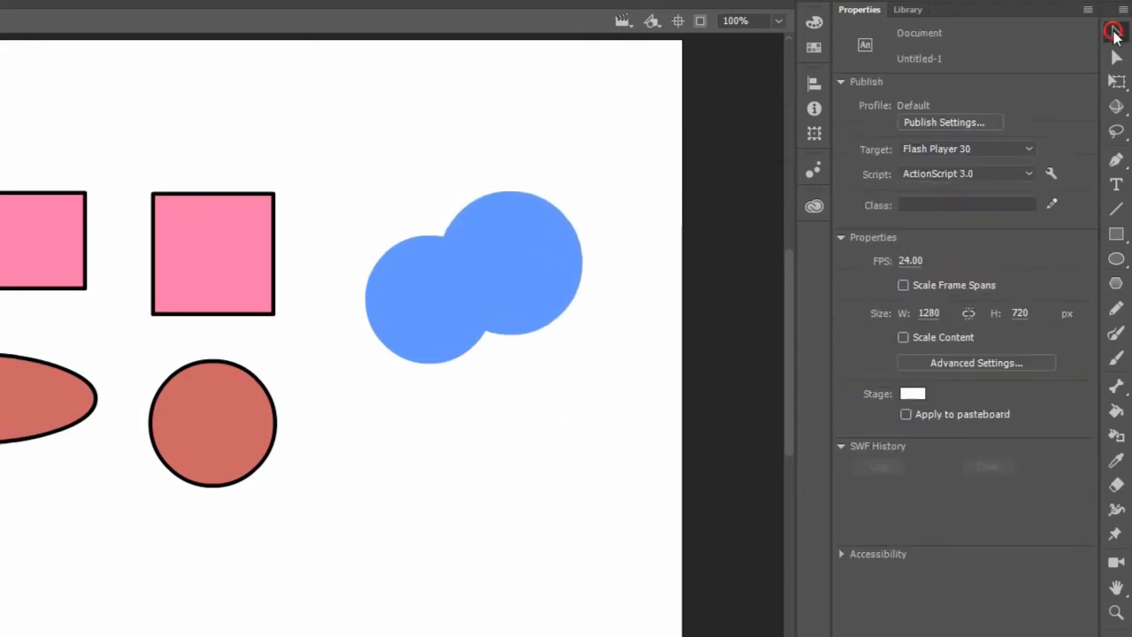
pyautogui.click(549, 314)
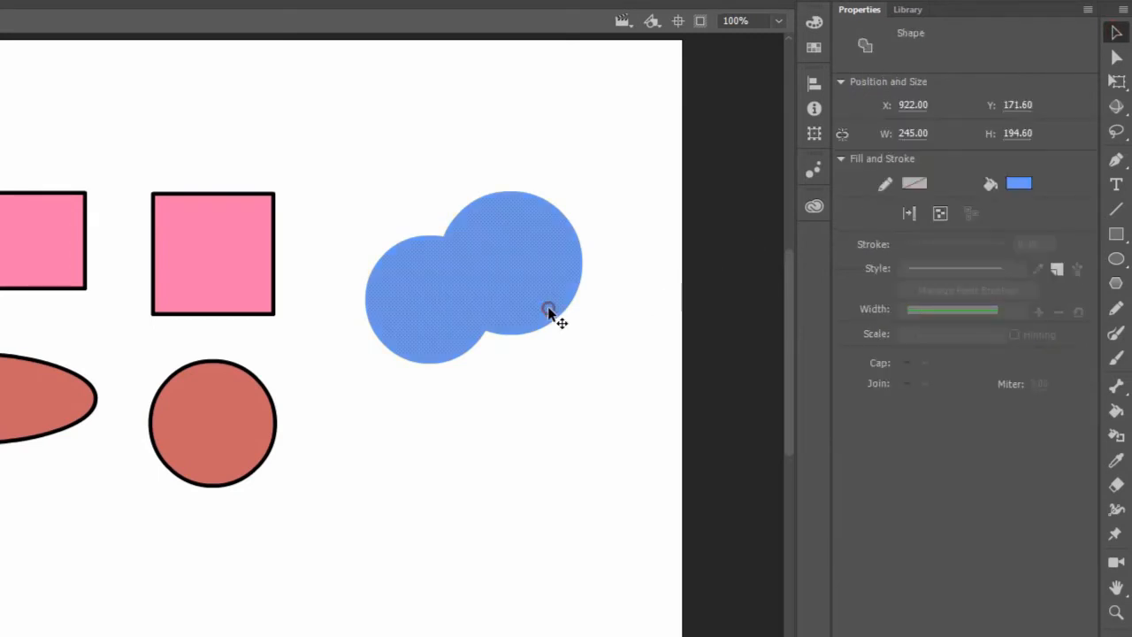
pyautogui.moveTo(506, 283); pyautogui.dragTo(507, 381)
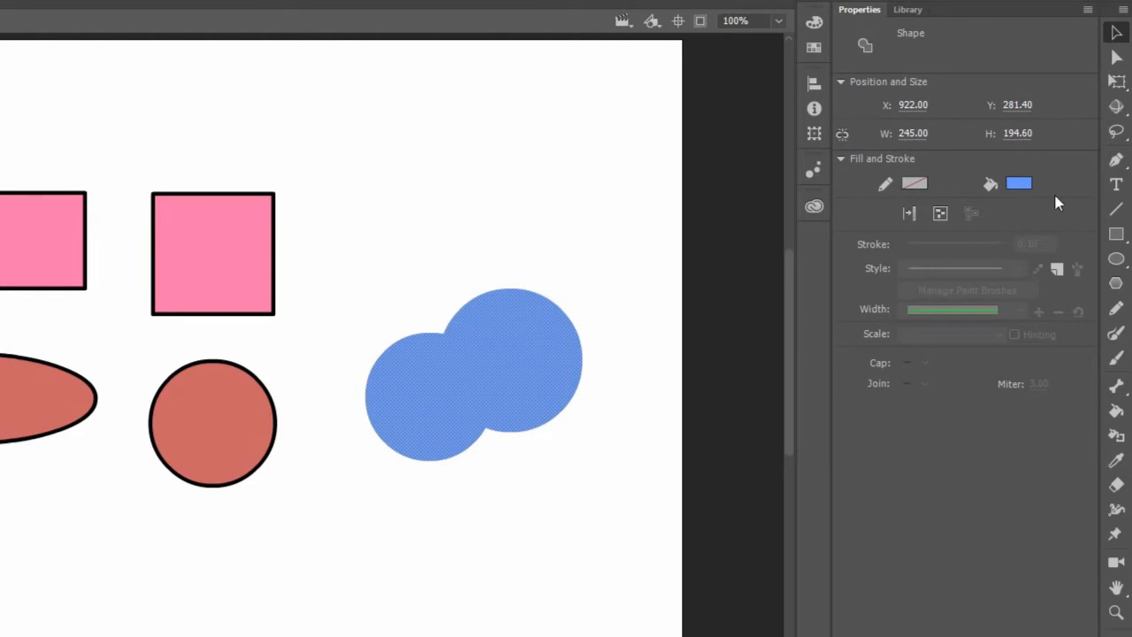
# - Draw a blue square above the merged circles and a crimson rectangle, about 150 by 111 px, overlapping its corner
pyautogui.click(1116, 234)
pyautogui.moveTo(368, 164); pyautogui.dragTo(460, 257)
pyautogui.click(1018, 106)
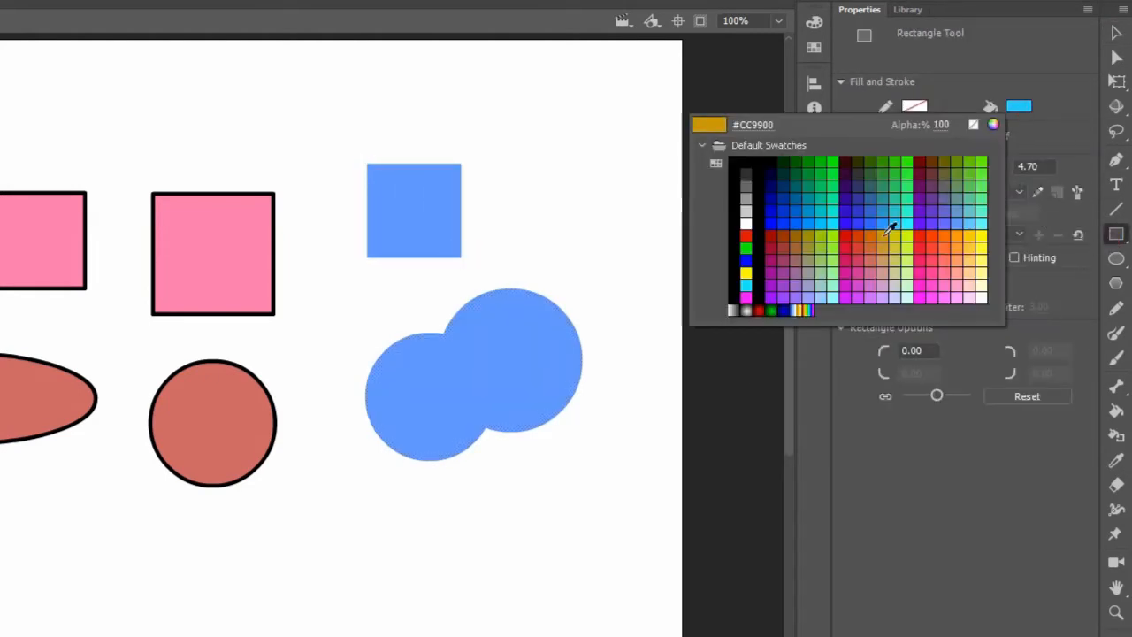
pyautogui.click(860, 260)
pyautogui.moveTo(421, 120); pyautogui.dragTo(553, 217)
# - Move the crimson rectangle away from the blue square to about X 1066, and deselect it
pyautogui.click(1116, 33)
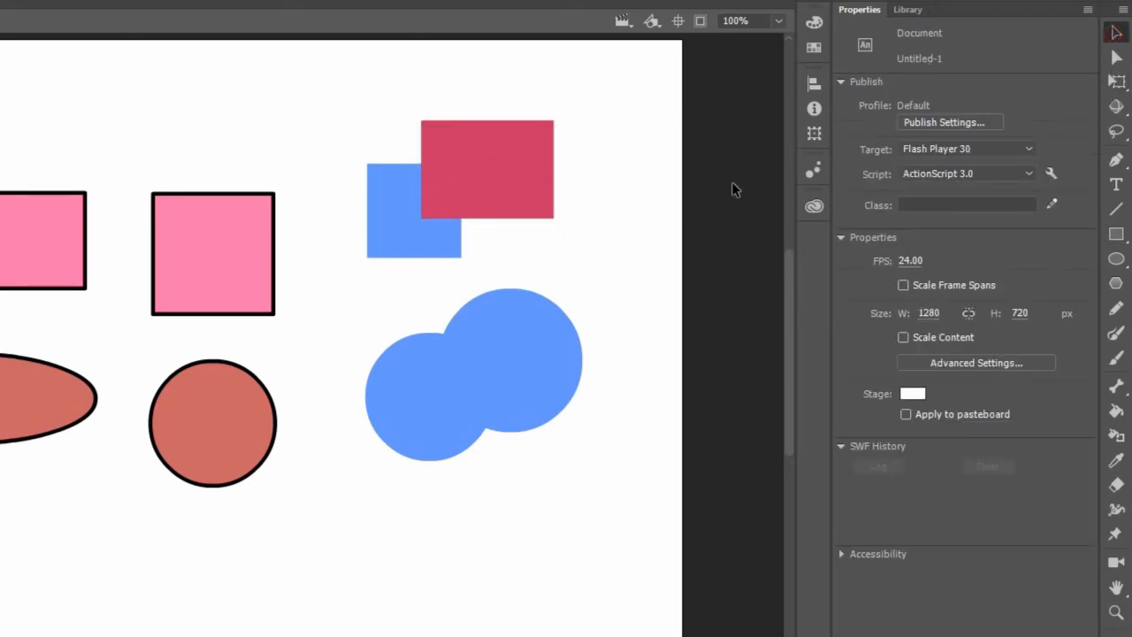
pyautogui.click(508, 189)
pyautogui.moveTo(470, 182); pyautogui.dragTo(542, 176)
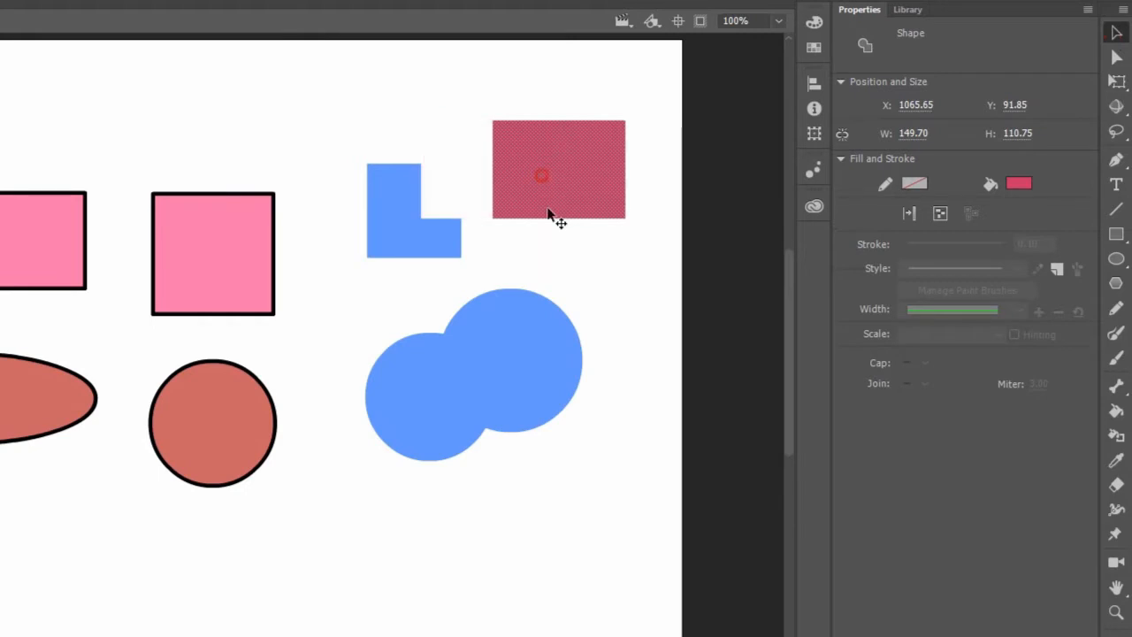
pyautogui.click(559, 289)
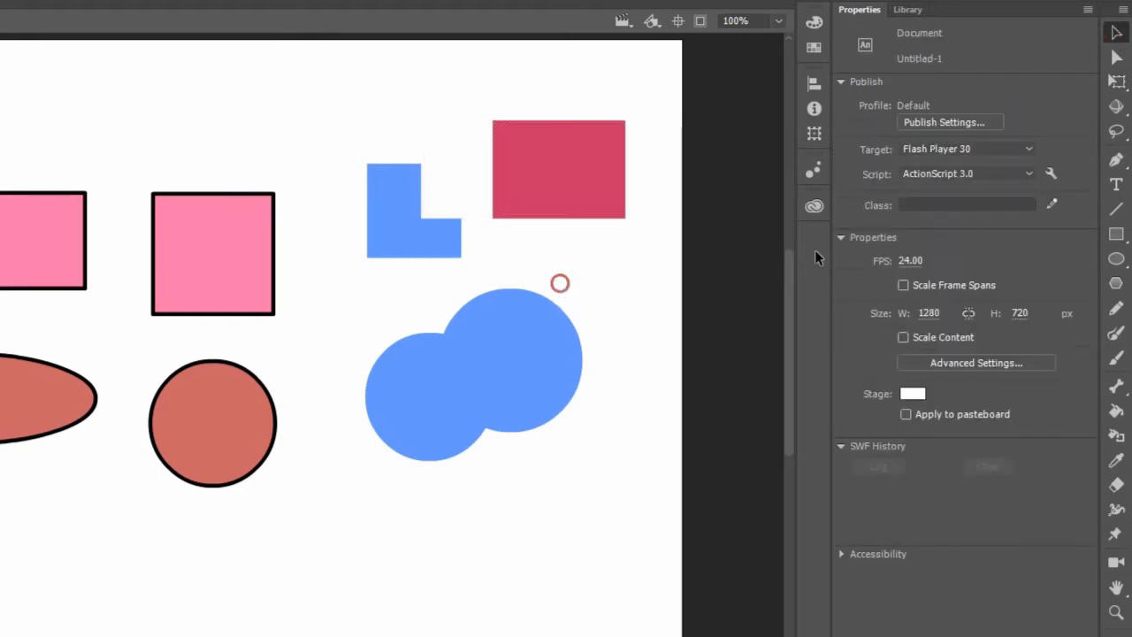
# - Turn on object drawing mode and draw a crimson circle about 168 px wide in the stage's lower-left area
pyautogui.click(1116, 234)
pyautogui.click(880, 137)
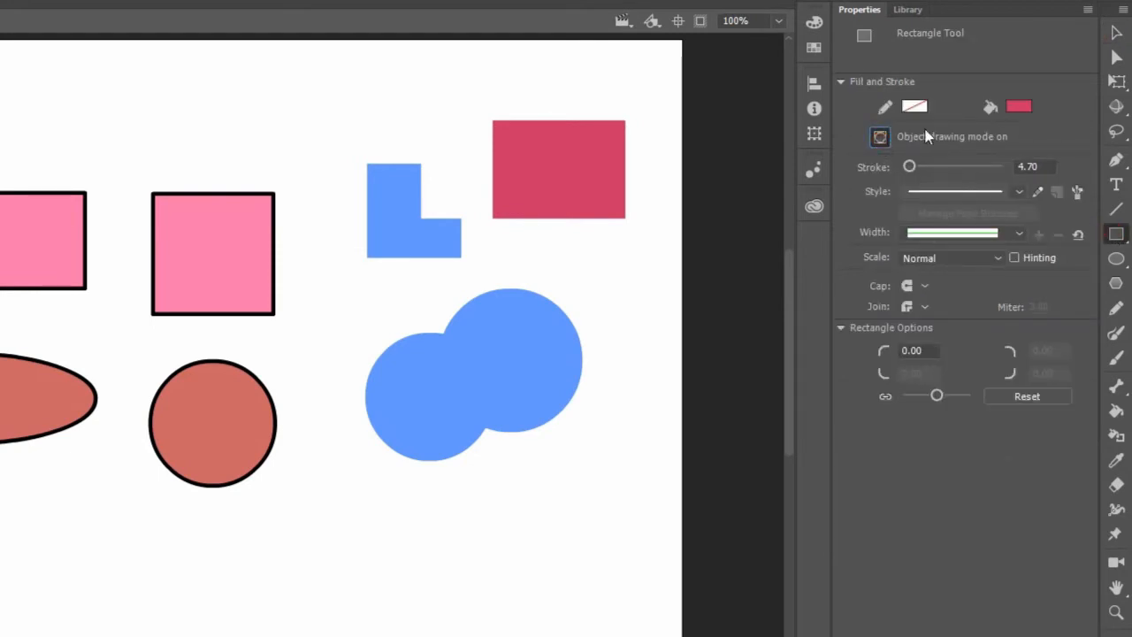
pyautogui.click(1116, 258)
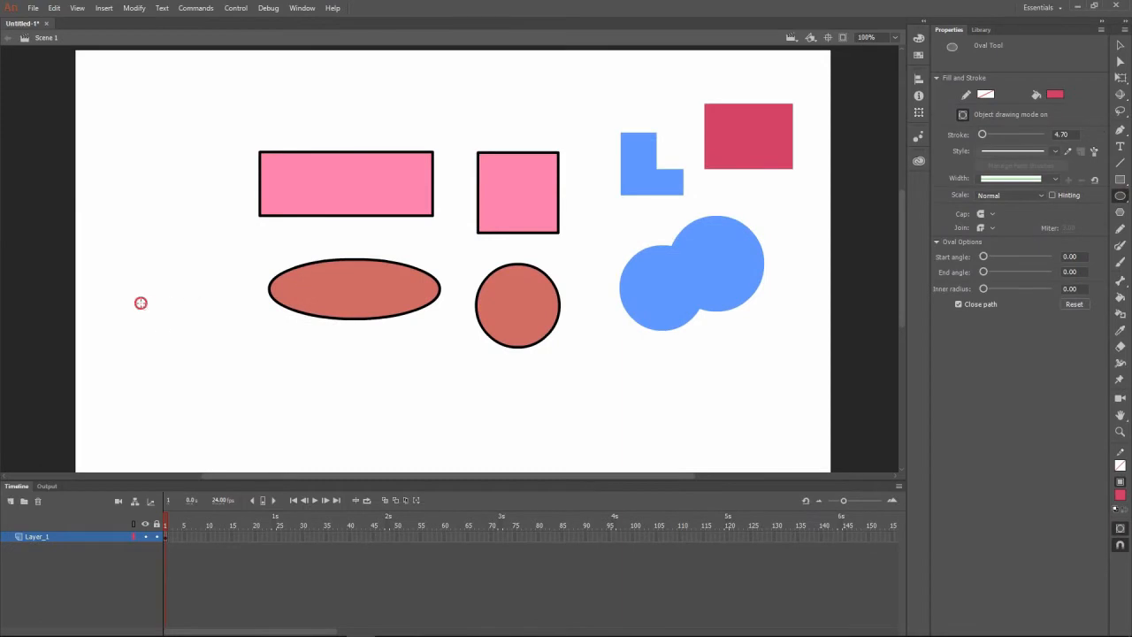
pyautogui.moveTo(140, 303); pyautogui.dragTo(244, 405)
# - Select the crimson circle and move it a little down and to the right
pyautogui.click(1119, 45)
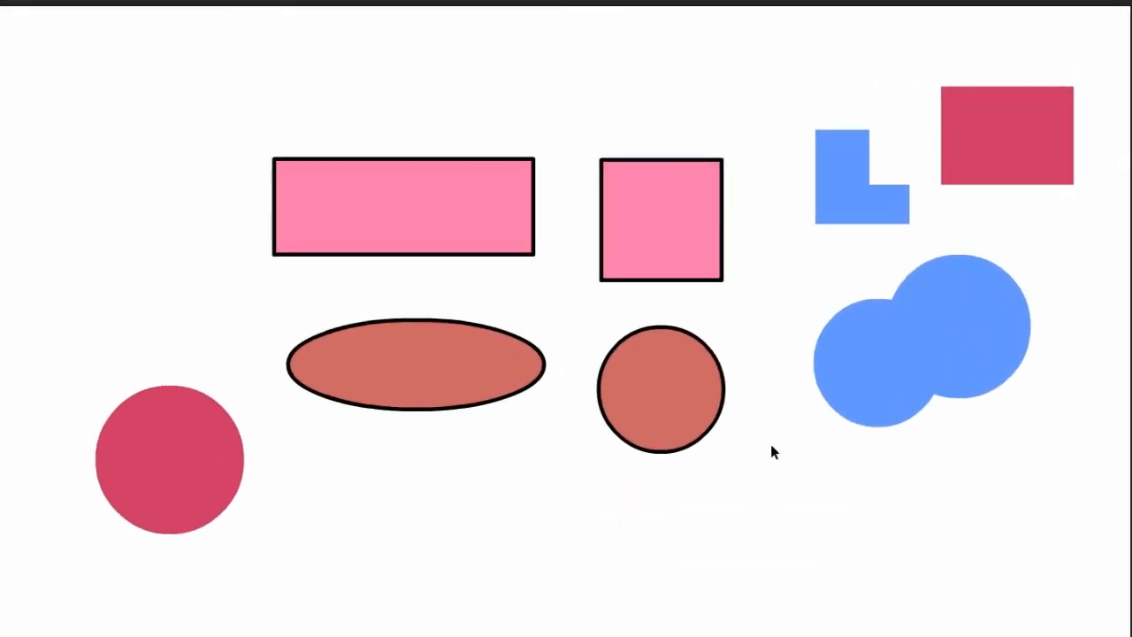
pyautogui.click(213, 449)
pyautogui.moveTo(202, 463); pyautogui.dragTo(271, 508)
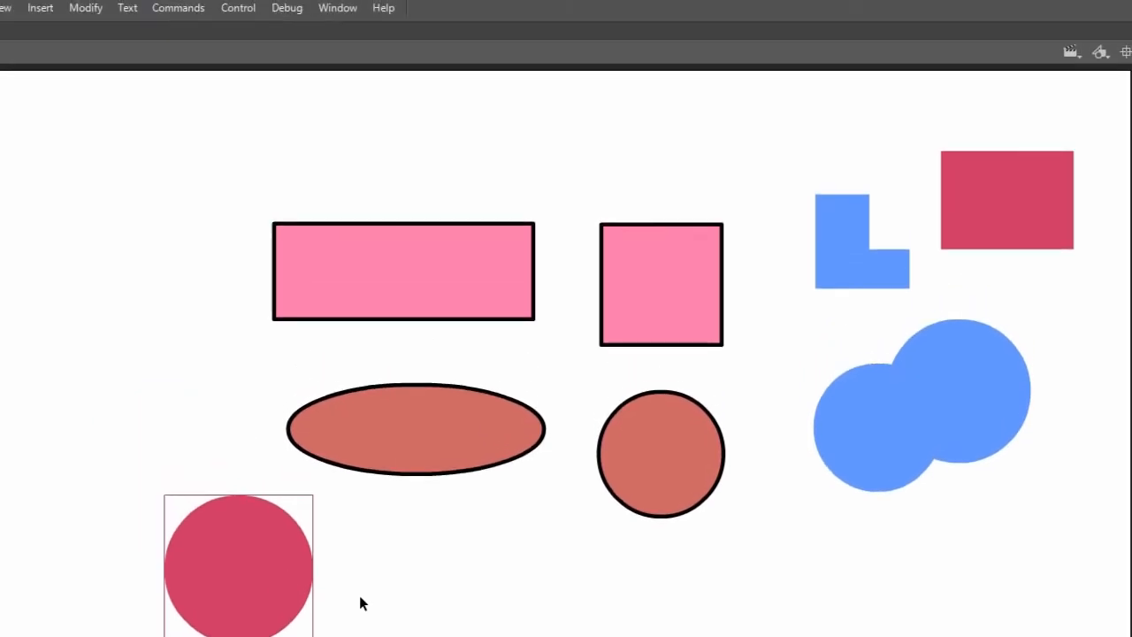
# - Break the crimson circle's drawing object apart into a raw shape, check its selection, and deselect it
pyautogui.click(97, 10)
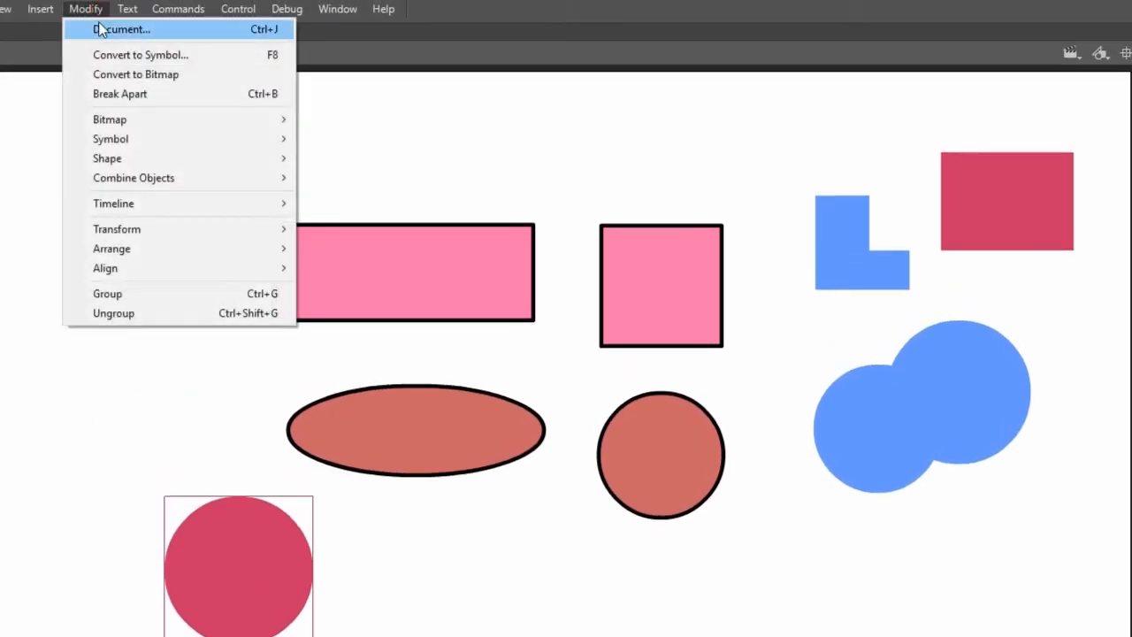
pyautogui.click(113, 95)
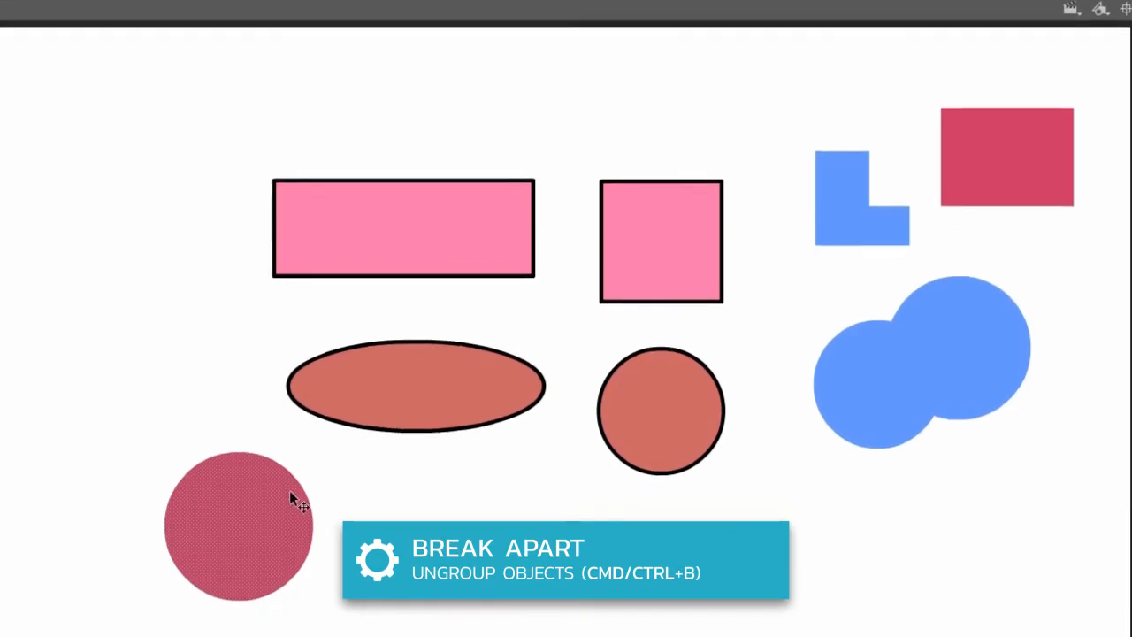
pyautogui.click(263, 588)
pyautogui.click(255, 571)
pyautogui.click(325, 566)
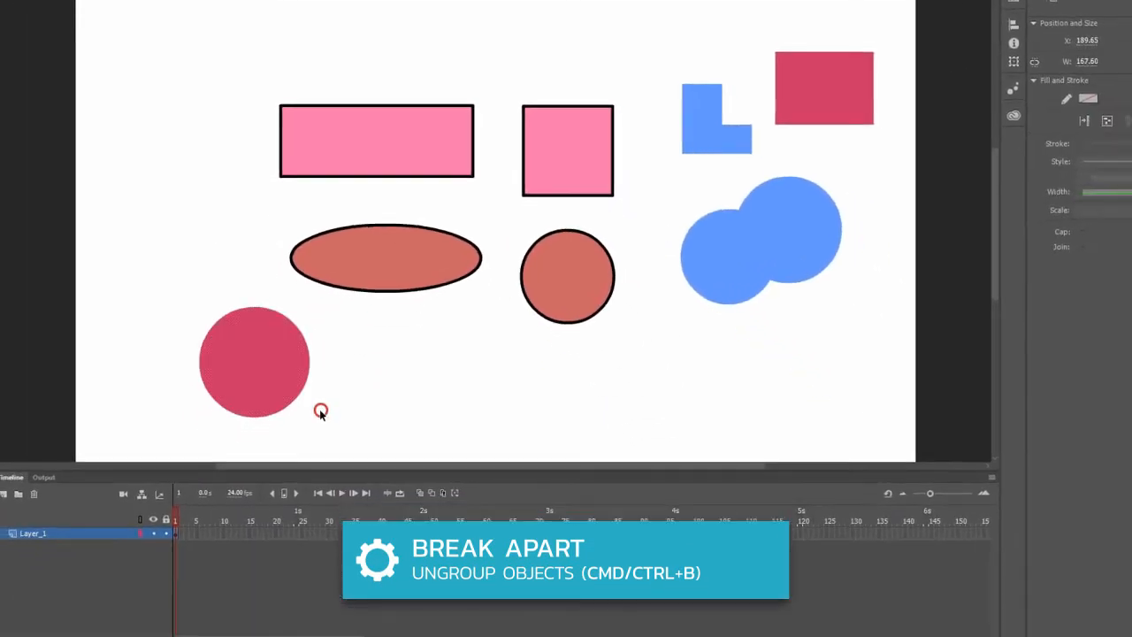
# - Select everything on frame 1 of Layer_1 and delete all the shapes
pyautogui.click(177, 527)
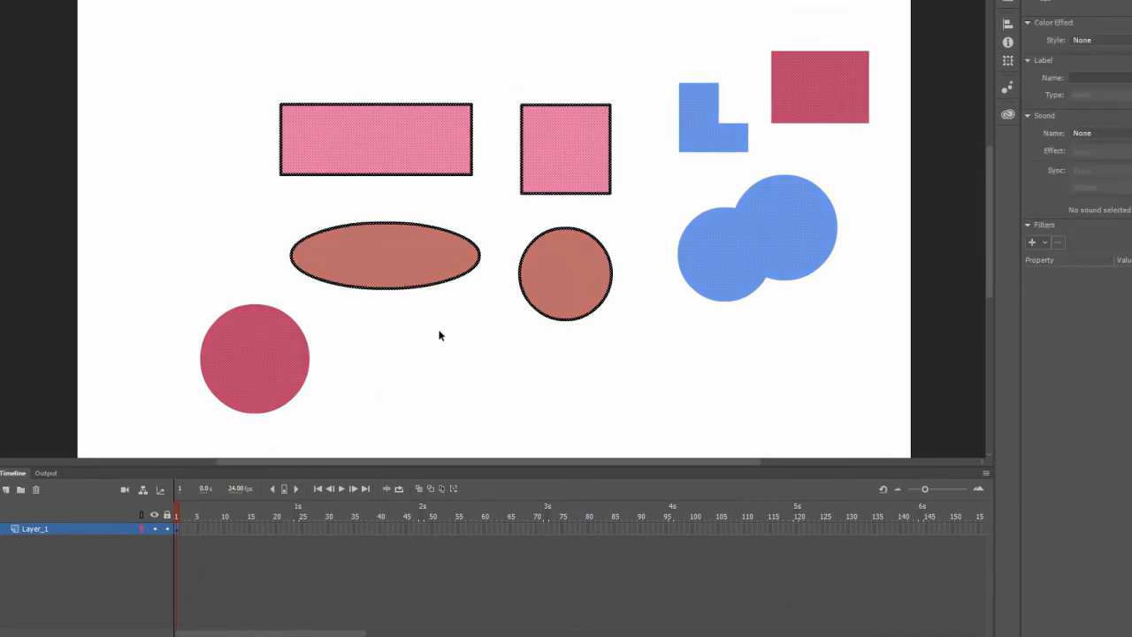
pyautogui.press('Delete')
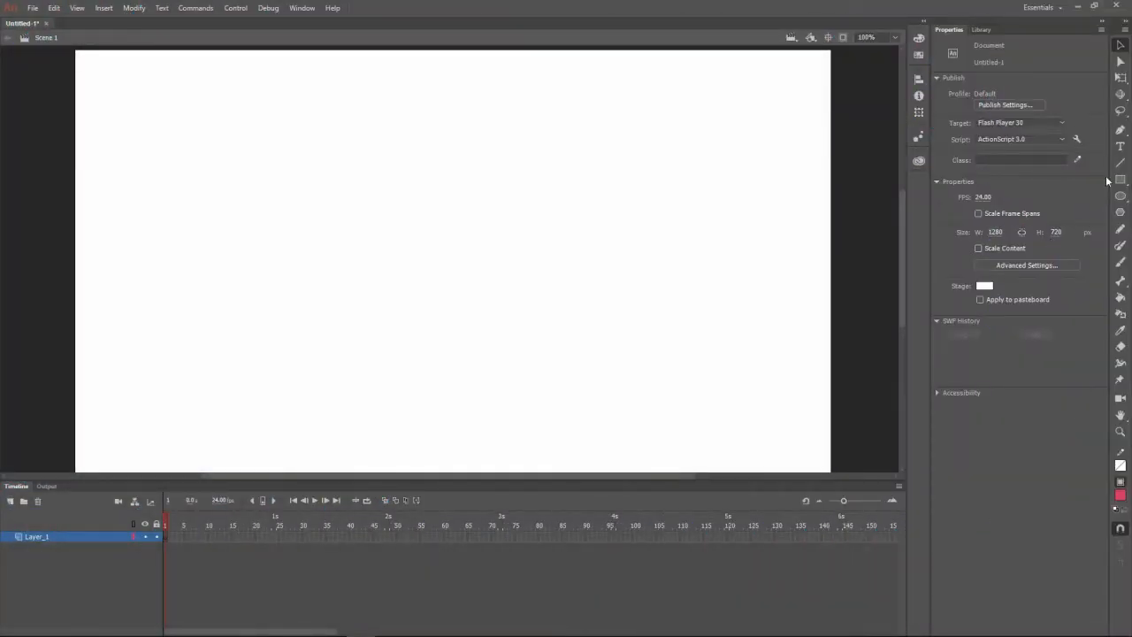
# - Set up the Line tool with a 2.00 stroke, a dark blue stroke colour and object drawing mode off
pyautogui.click(1121, 163)
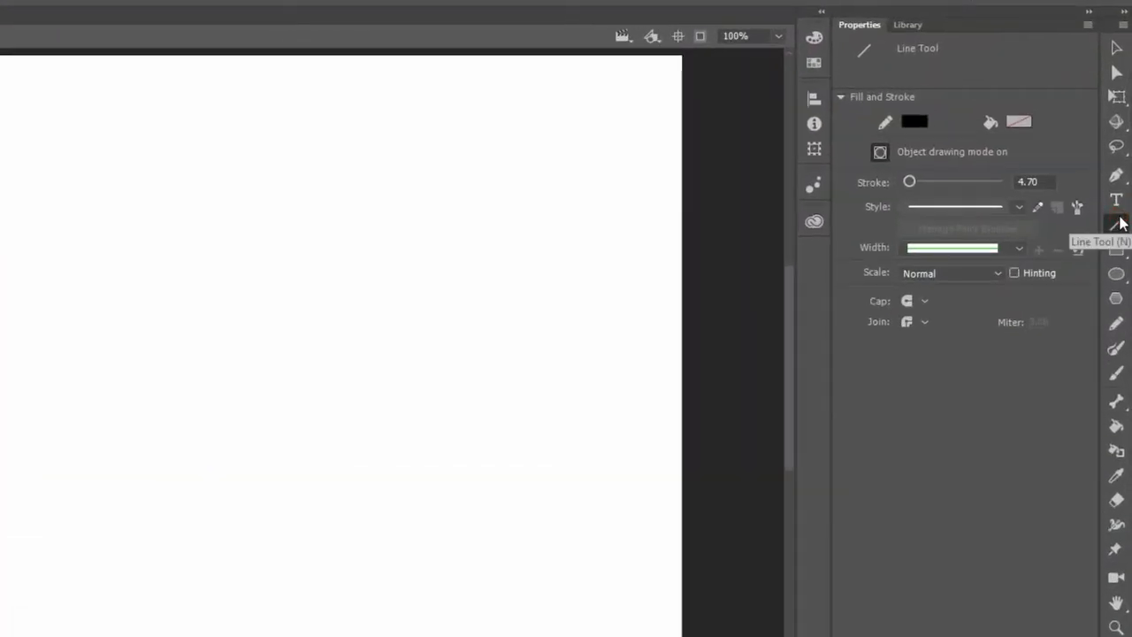
pyautogui.click(1035, 181)
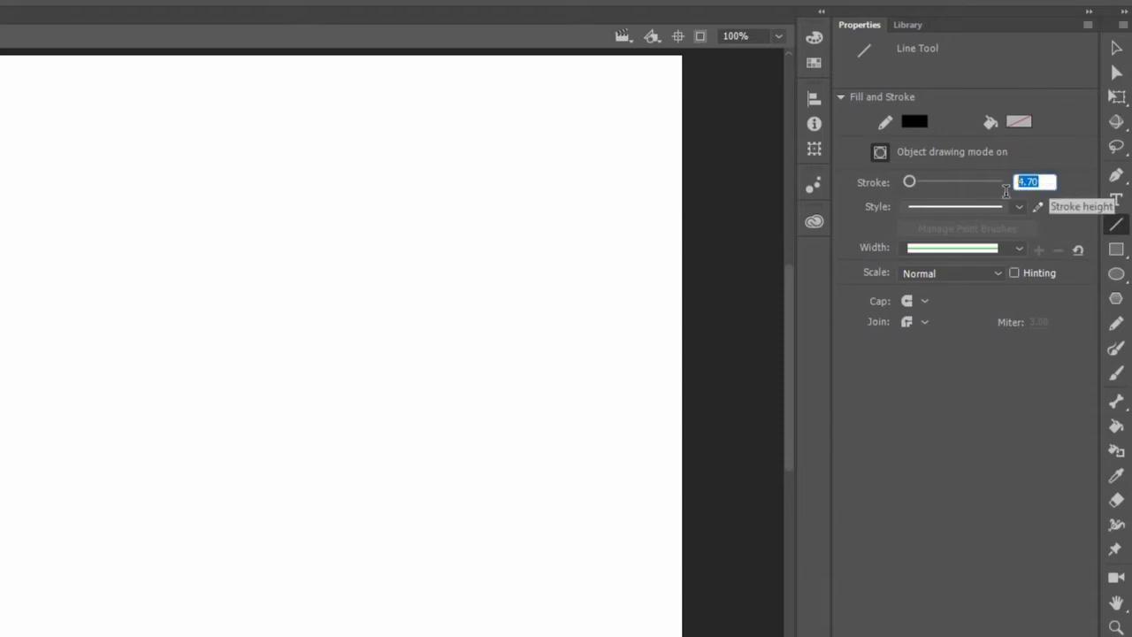
pyautogui.write('2')
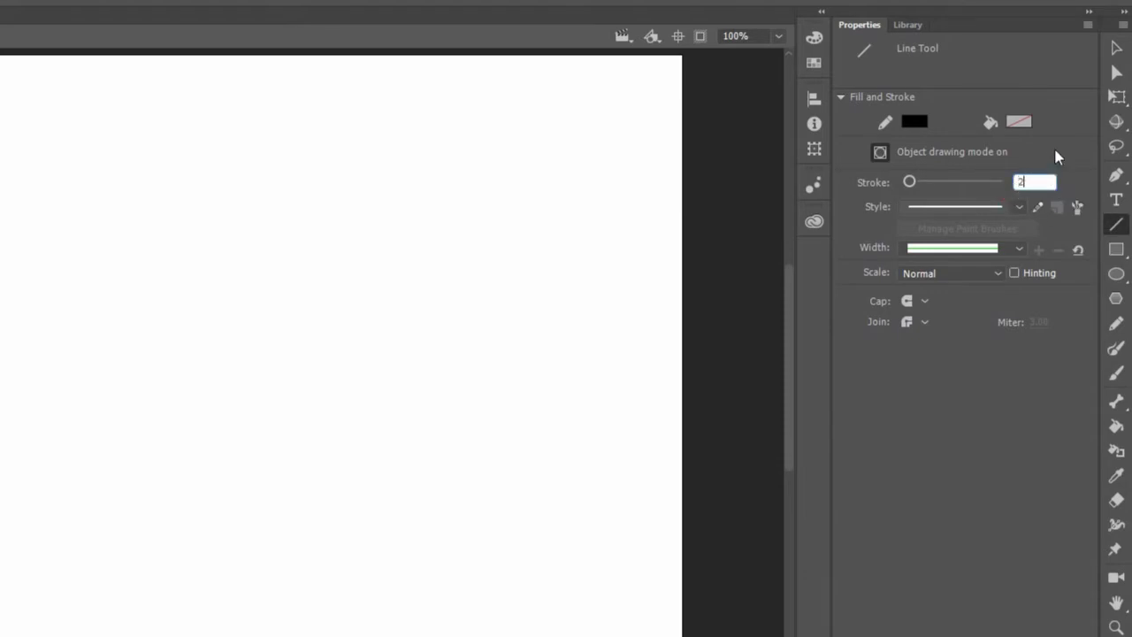
pyautogui.press('Return')
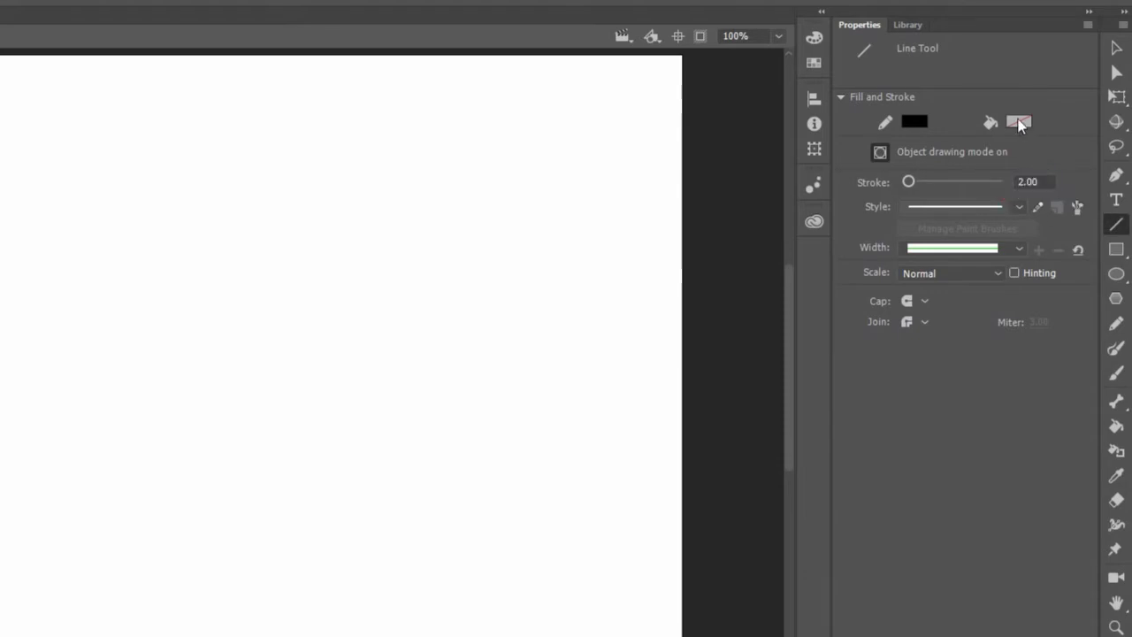
pyautogui.click(915, 131)
pyautogui.click(664, 215)
pyautogui.click(879, 152)
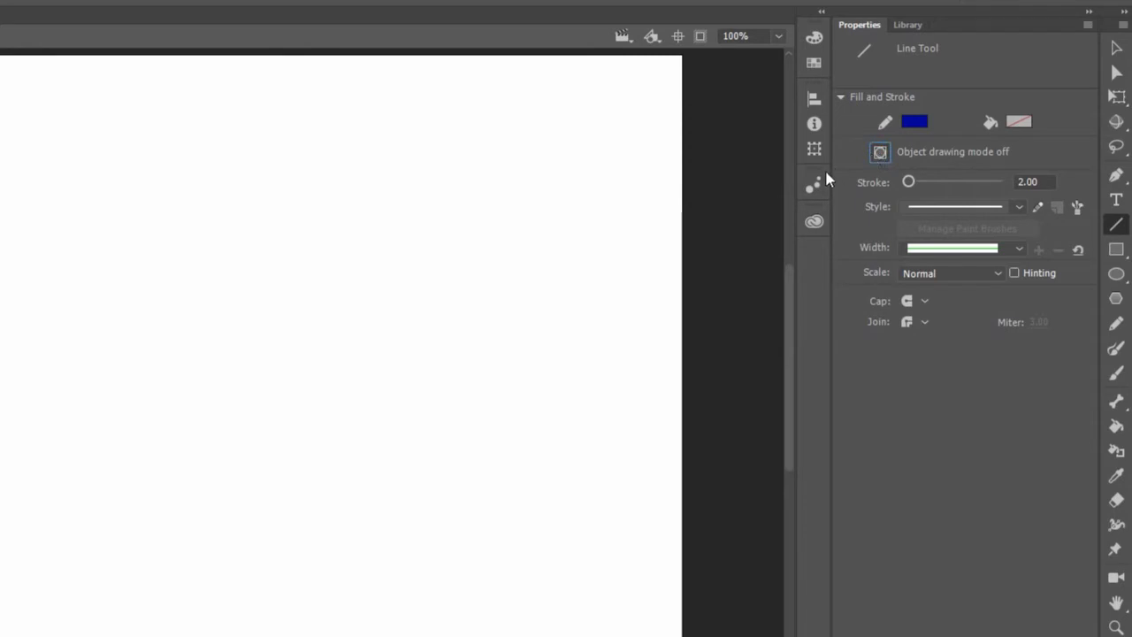
# - Draw a slanted straight line and, just below it, a closed triangle made of three connected lines with the Line tool
pyautogui.moveTo(46, 144)
pyautogui.mouseDown()
pyautogui.moveTo(221, 92)
pyautogui.moveTo(55, 191)
pyautogui.moveTo(235, 262)
pyautogui.mouseUp()
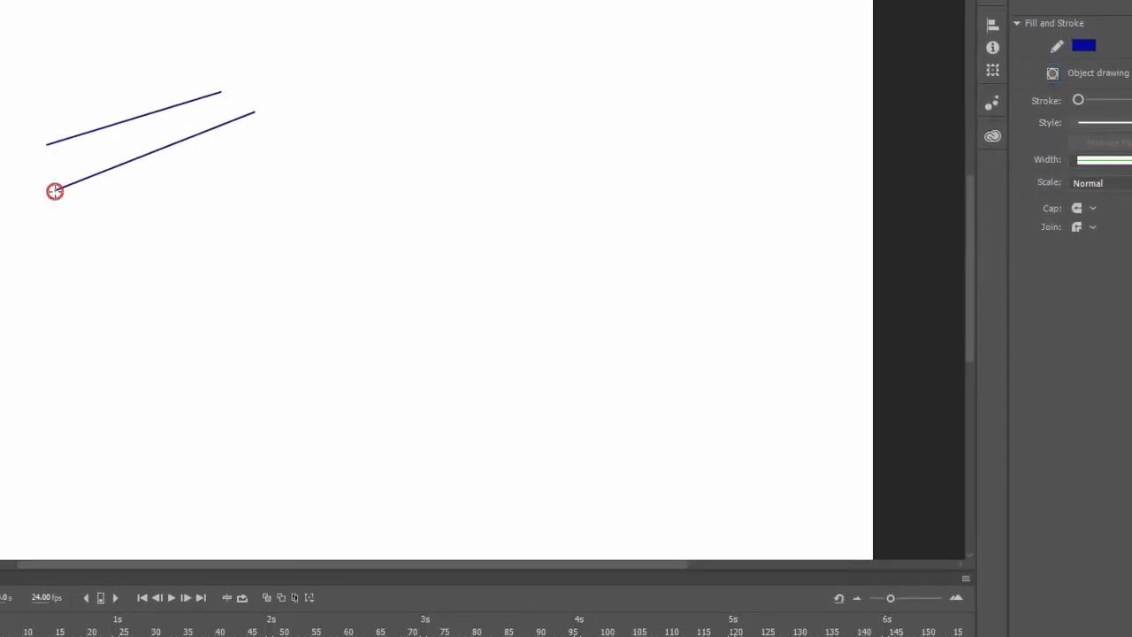
pyautogui.click(254, 112)
pyautogui.moveTo(254, 112); pyautogui.dragTo(235, 263)
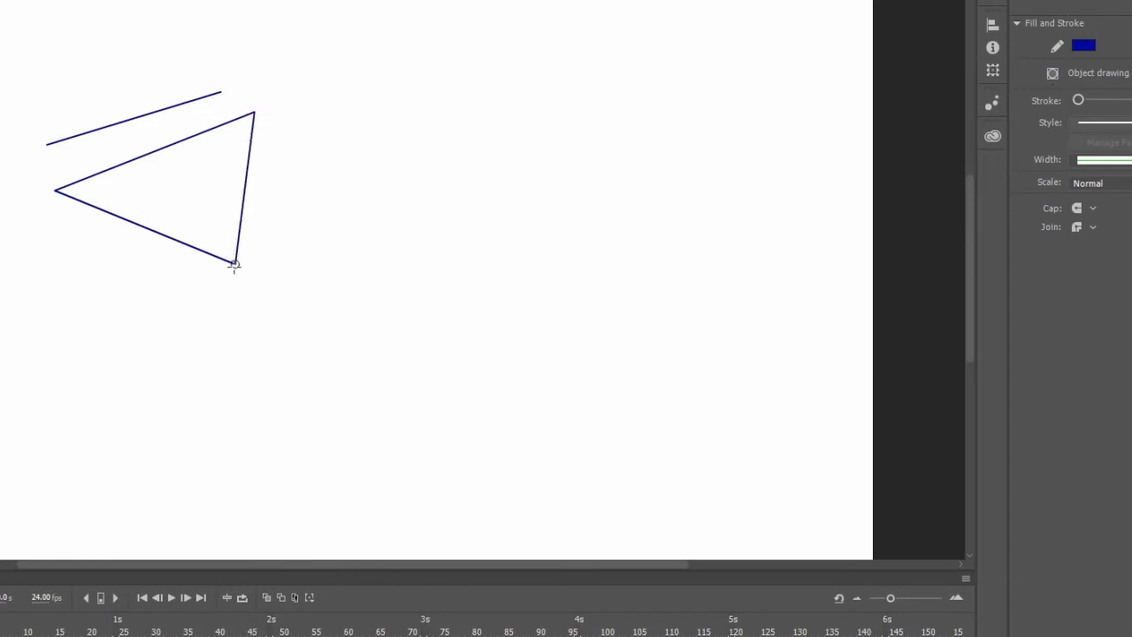
# - Paint a freehand wavy line and a self-crossing loop beside the triangle with the Paint Brush tool
pyautogui.click(1118, 251)
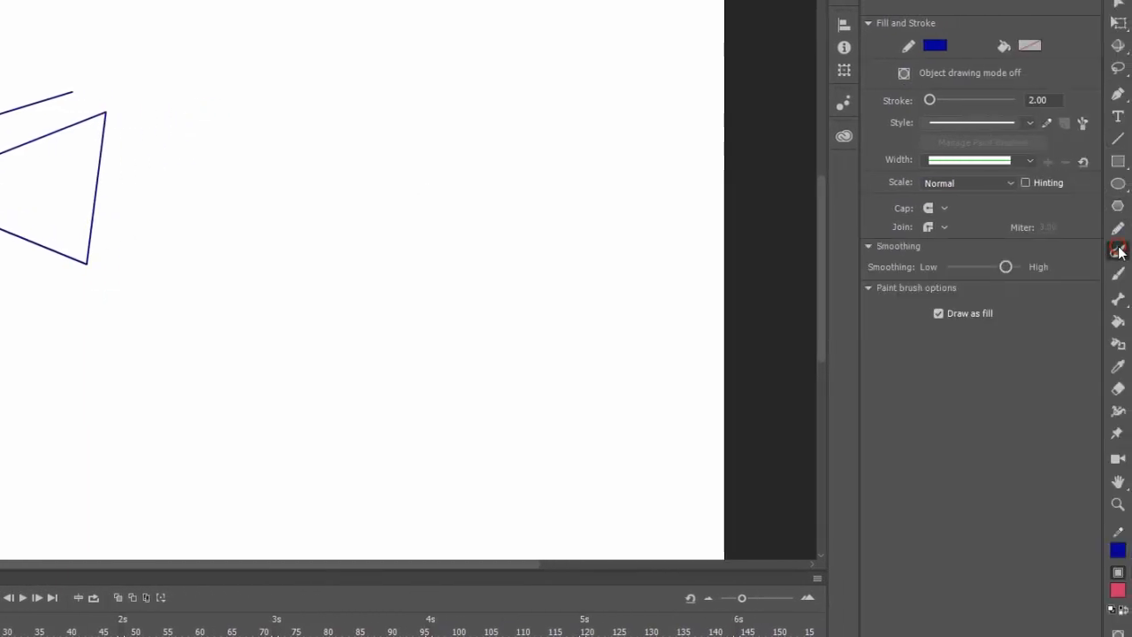
pyautogui.moveTo(187, 117)
pyautogui.mouseDown()
pyautogui.moveTo(256, 76)
pyautogui.moveTo(301, 128)
pyautogui.moveTo(353, 73)
pyautogui.moveTo(414, 113)
pyautogui.moveTo(490, 83)
pyautogui.mouseUp()
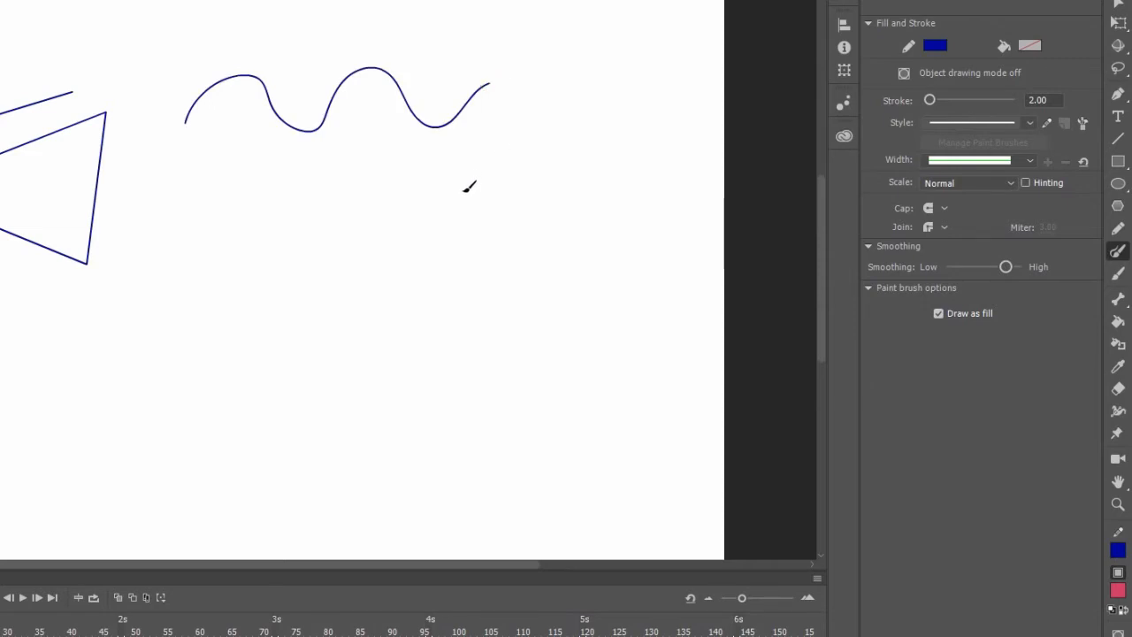
pyautogui.moveTo(466, 202)
pyautogui.mouseDown()
pyautogui.moveTo(439, 162)
pyautogui.moveTo(556, 114)
pyautogui.moveTo(588, 184)
pyautogui.moveTo(545, 211)
pyautogui.moveTo(489, 189)
pyautogui.moveTo(416, 228)
pyautogui.mouseUp()
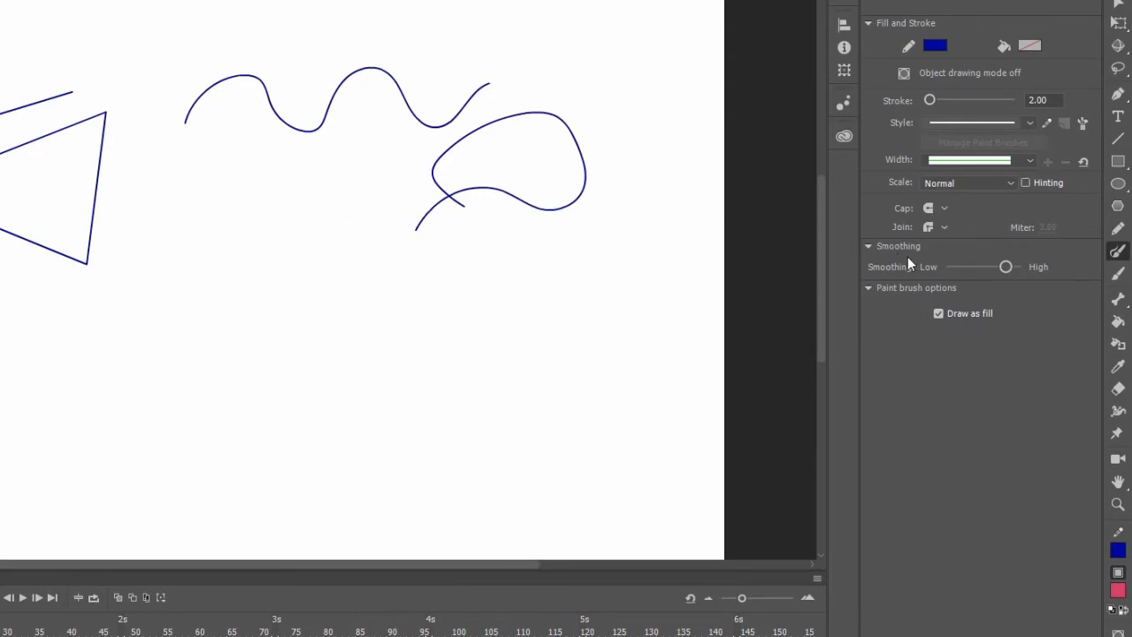
# - Fill the closed loop and the triangle with crimson using the Paint Bucket, and try filling beneath the open wavy line
pyautogui.click(1118, 321)
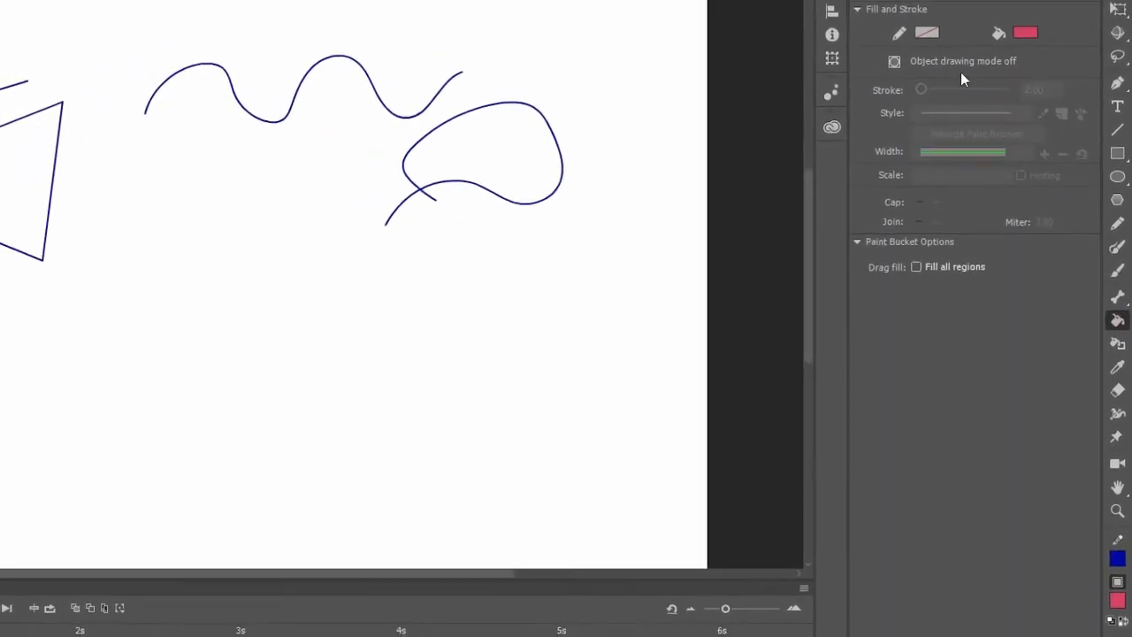
pyautogui.click(491, 129)
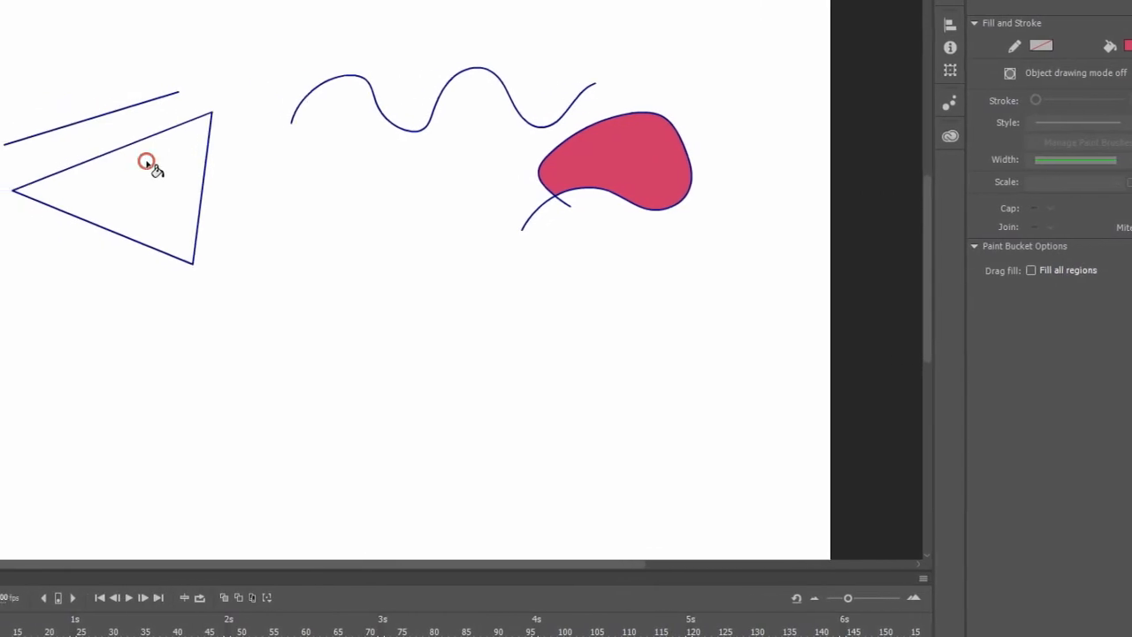
pyautogui.click(152, 168)
pyautogui.click(364, 96)
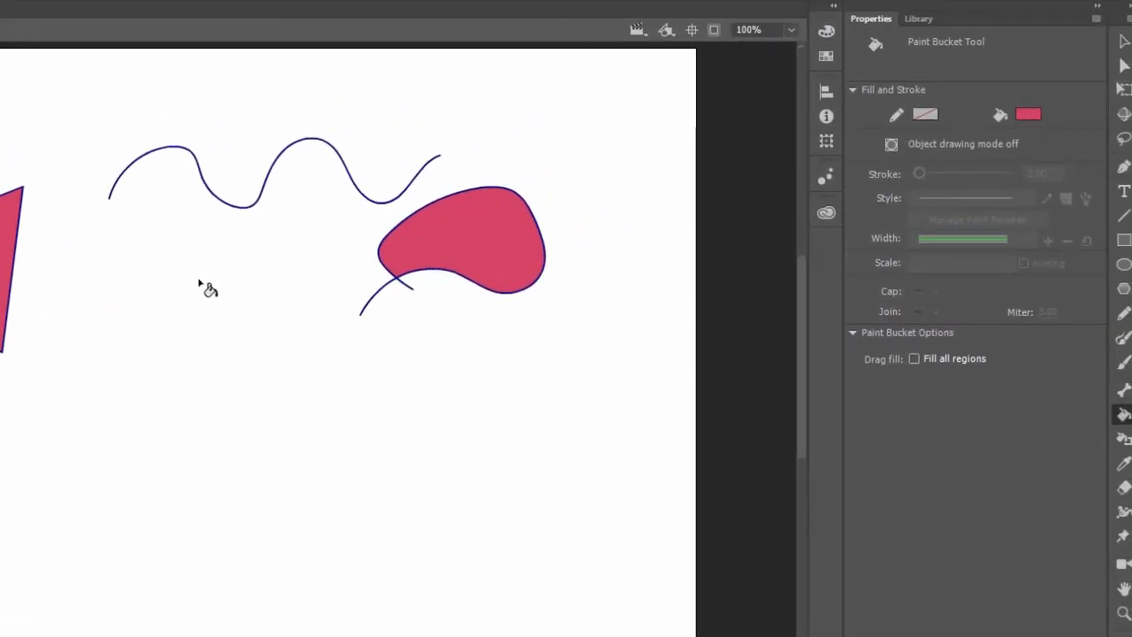
# - Set the Paint Bucket's fill colour to a muted yellow and refill the triangle with it
pyautogui.click(1028, 115)
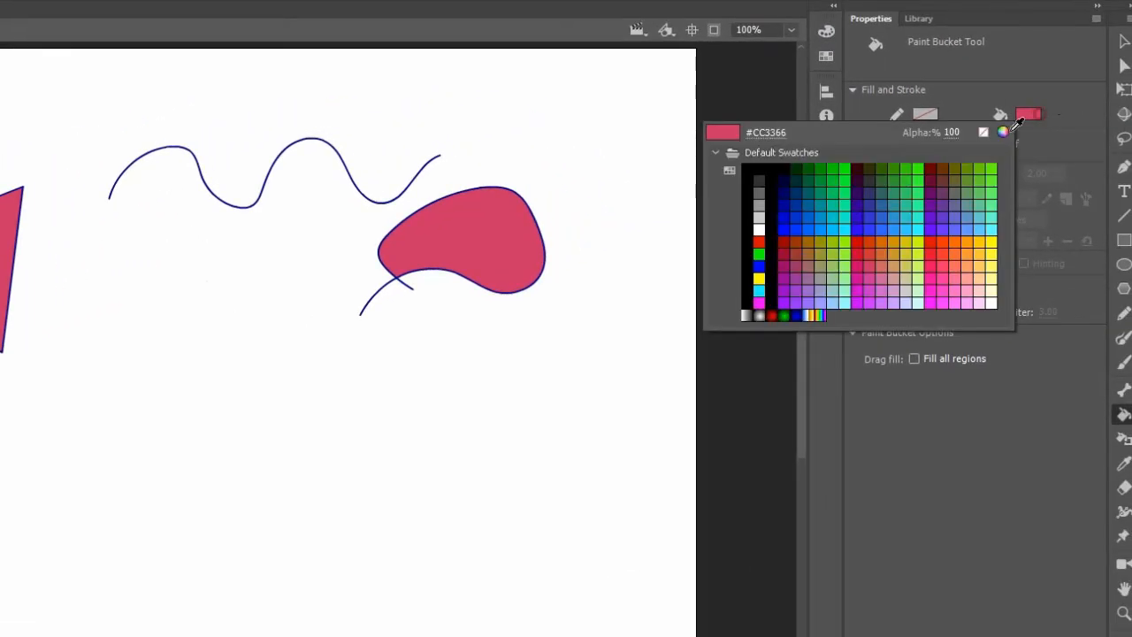
pyautogui.click(920, 233)
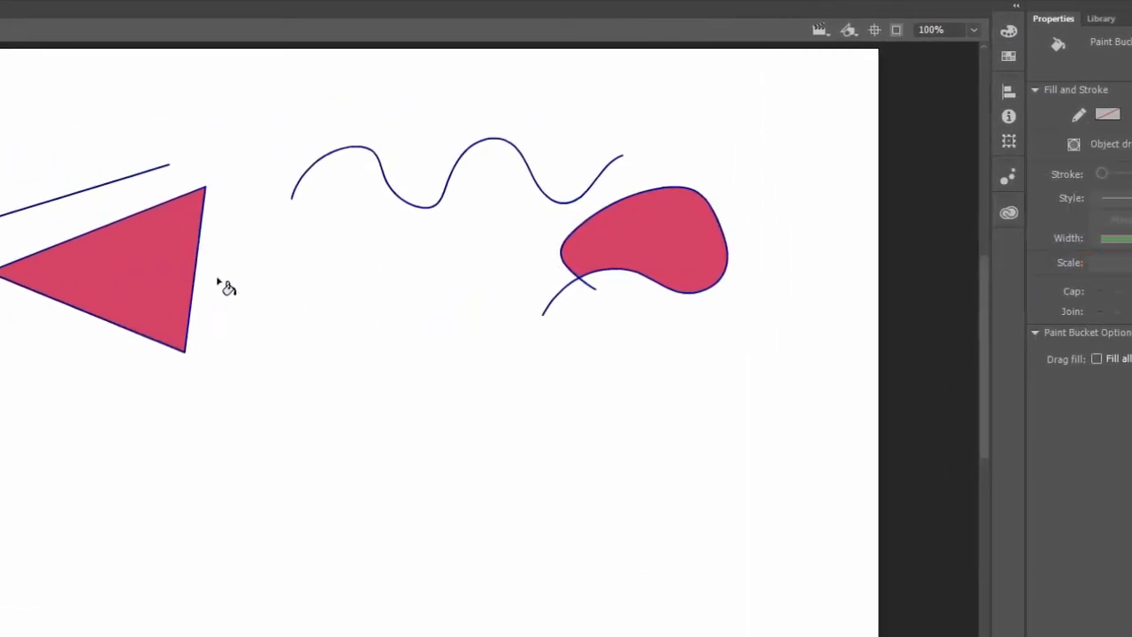
pyautogui.click(166, 279)
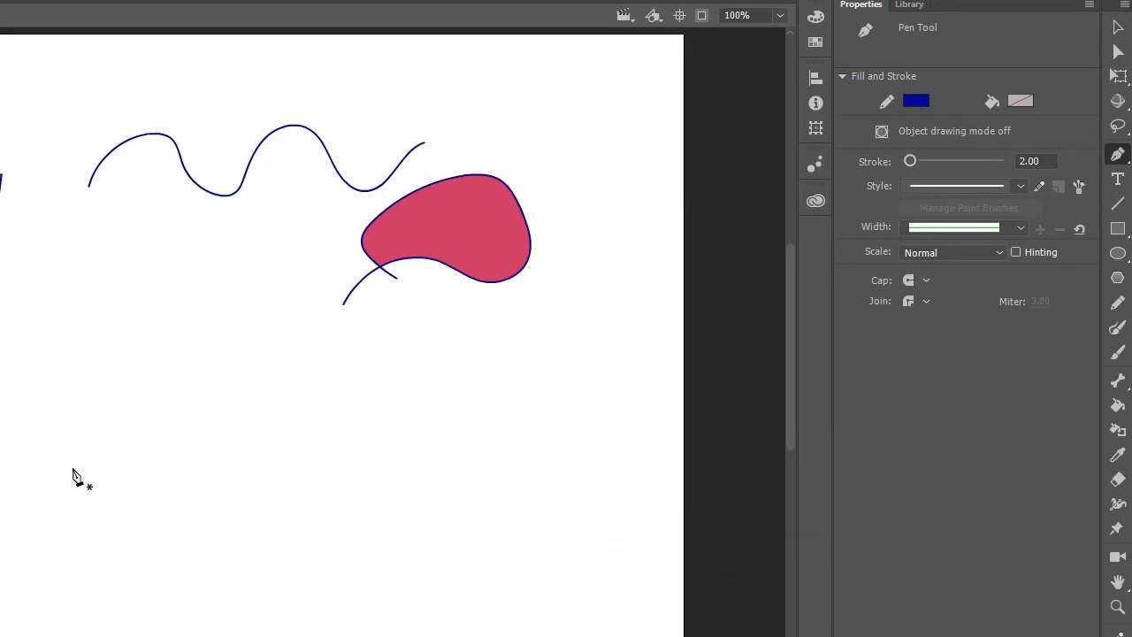
# - Draw a closed, straight-sided pentagon with the Pen tool in the empty area below the wavy line
pyautogui.click(121, 502)
pyautogui.click(43, 402)
pyautogui.click(151, 329)
pyautogui.click(246, 402)
pyautogui.click(228, 514)
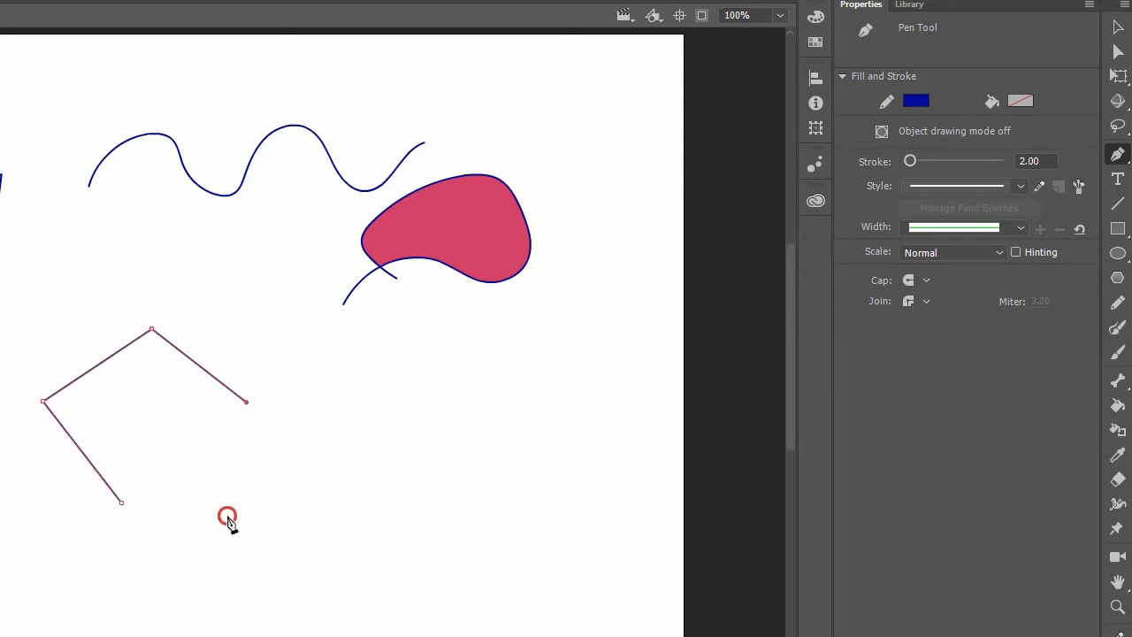
pyautogui.click(121, 502)
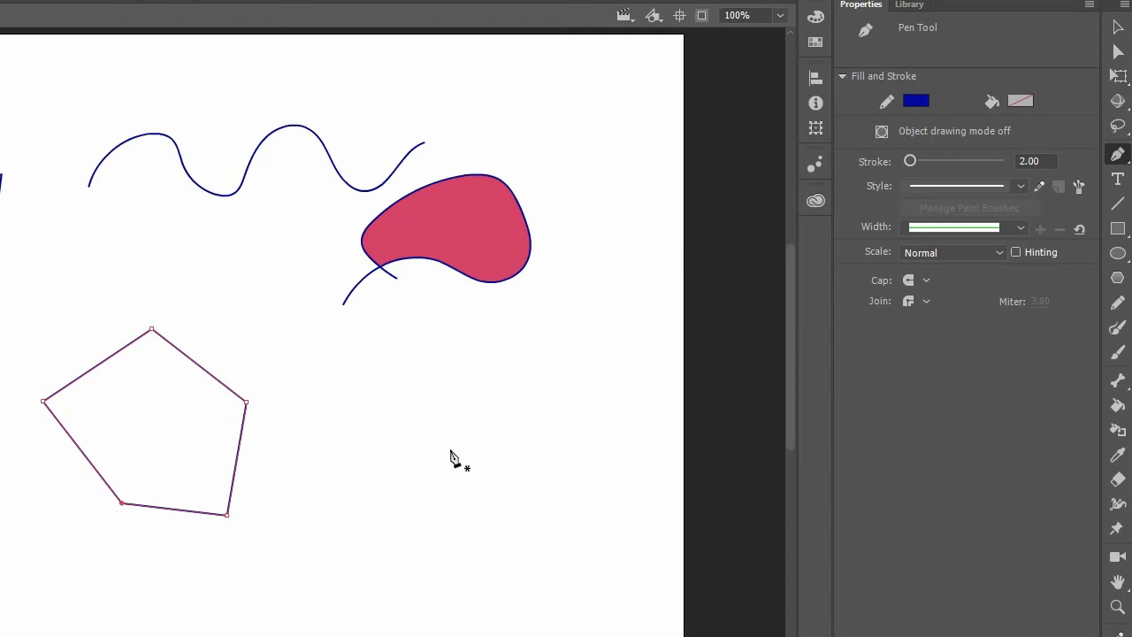
# - Draw a closed heart-like shape with curved lobes and a corner notch at its top using the Pen tool, beside the pentagon
pyautogui.click(480, 529)
pyautogui.moveTo(383, 455); pyautogui.dragTo(382, 386)
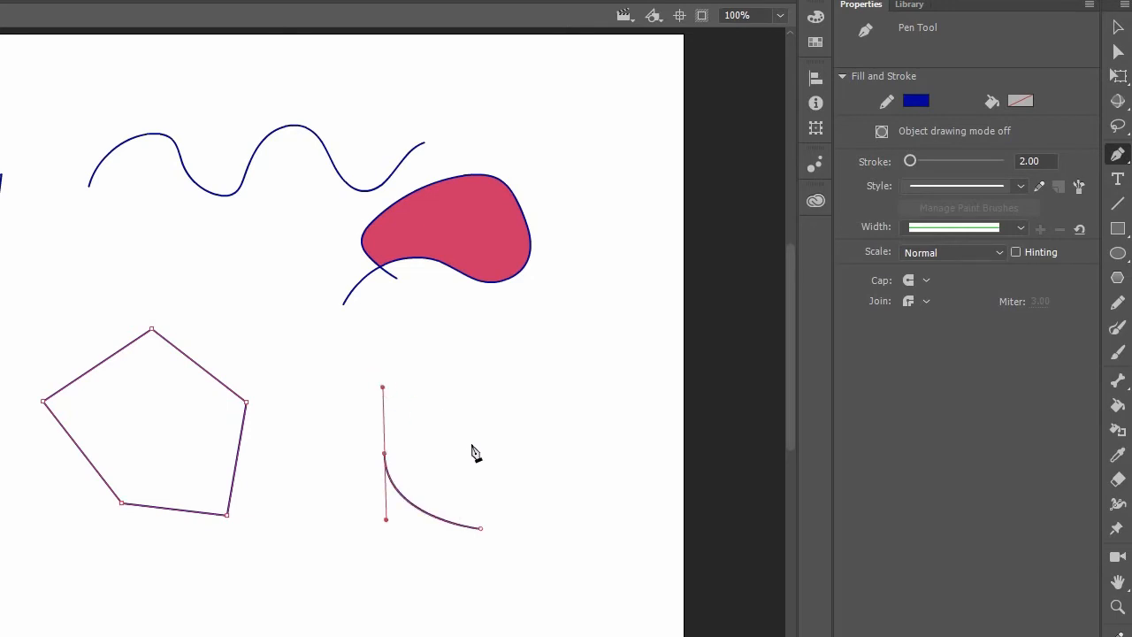
pyautogui.click(471, 446)
pyautogui.moveTo(552, 455); pyautogui.dragTo(579, 534)
pyautogui.click(483, 531)
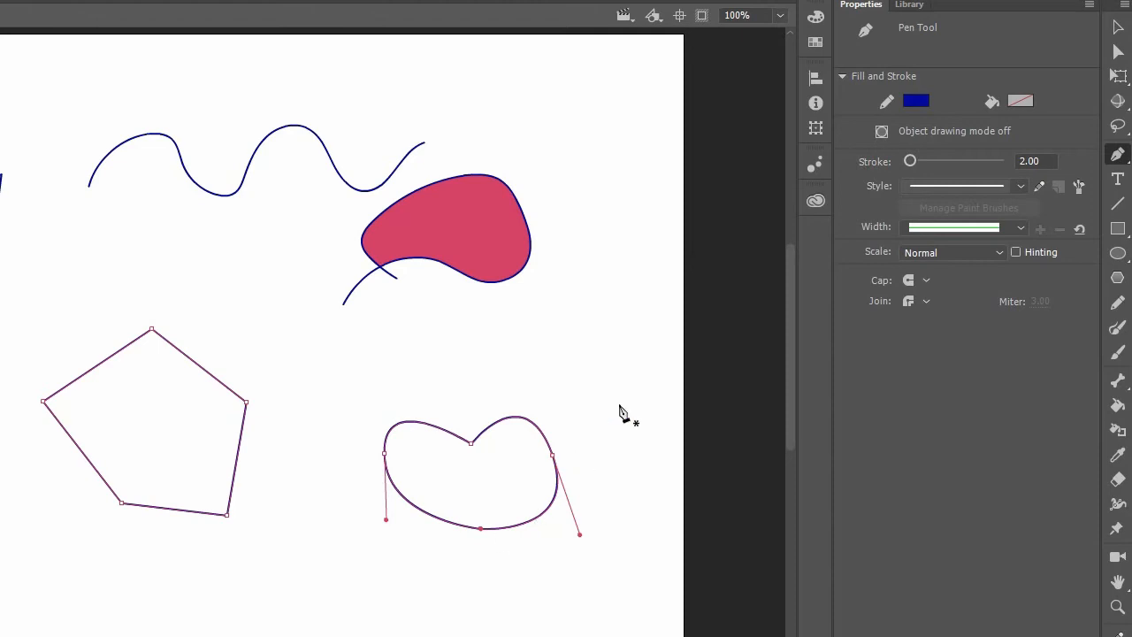
# - Examine the anchor points of the crimson loop and the yellow triangle with the Subselection tool
pyautogui.click(1117, 51)
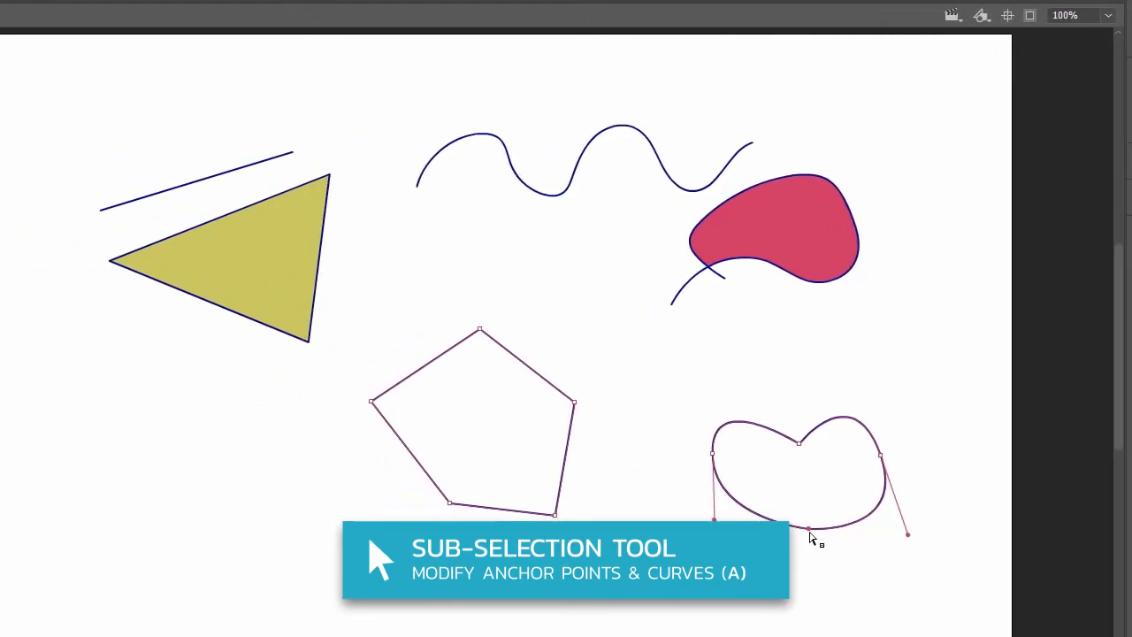
pyautogui.click(810, 537)
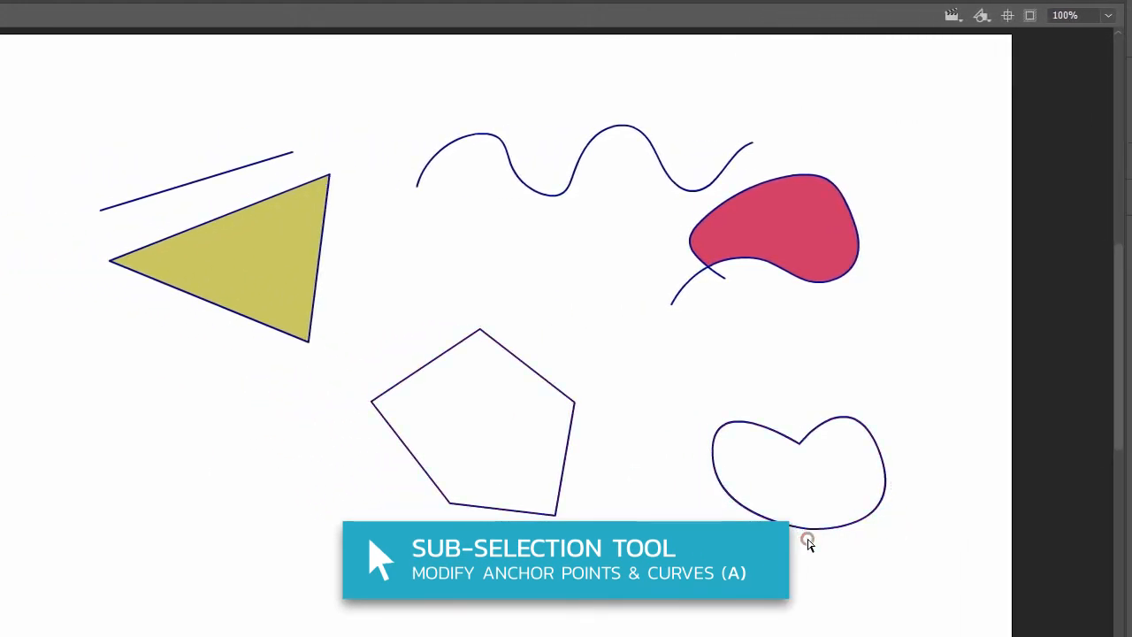
pyautogui.click(825, 286)
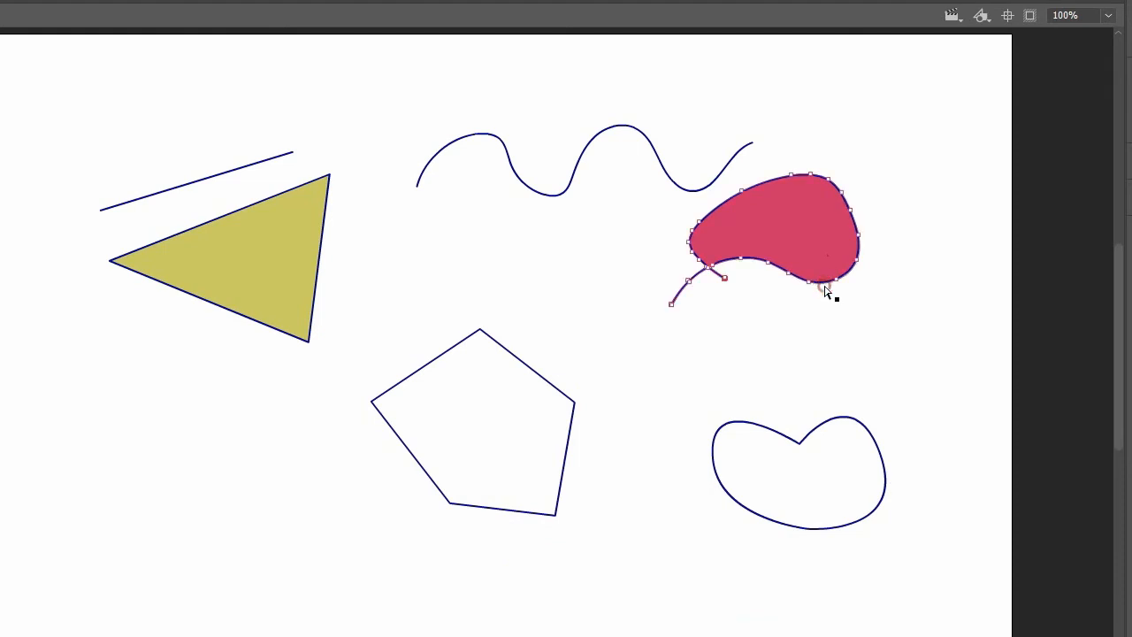
pyautogui.click(320, 255)
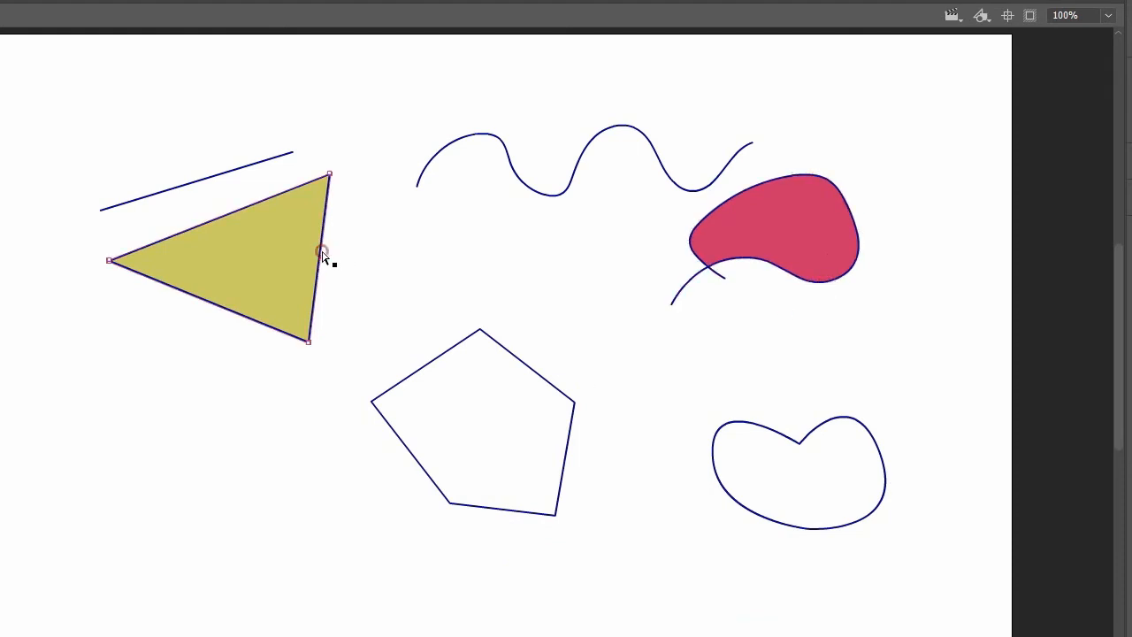
# - Pull the heart's bottom anchor point down into a tip and raise its left lobe by adjusting the curve handle
pyautogui.click(771, 524)
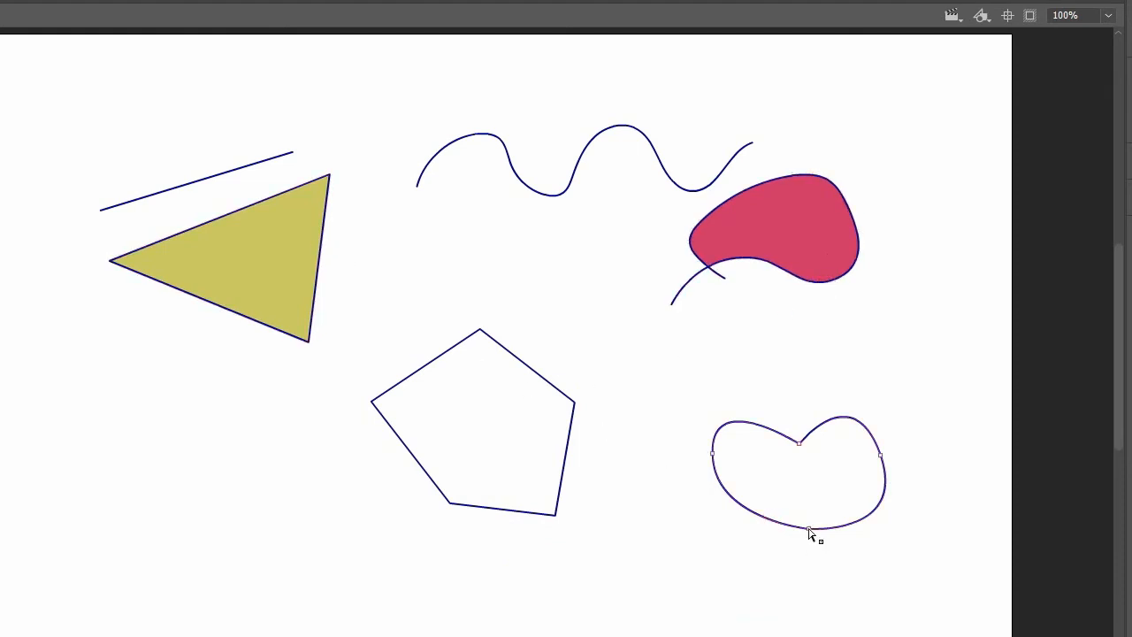
pyautogui.moveTo(809, 529); pyautogui.dragTo(811, 561)
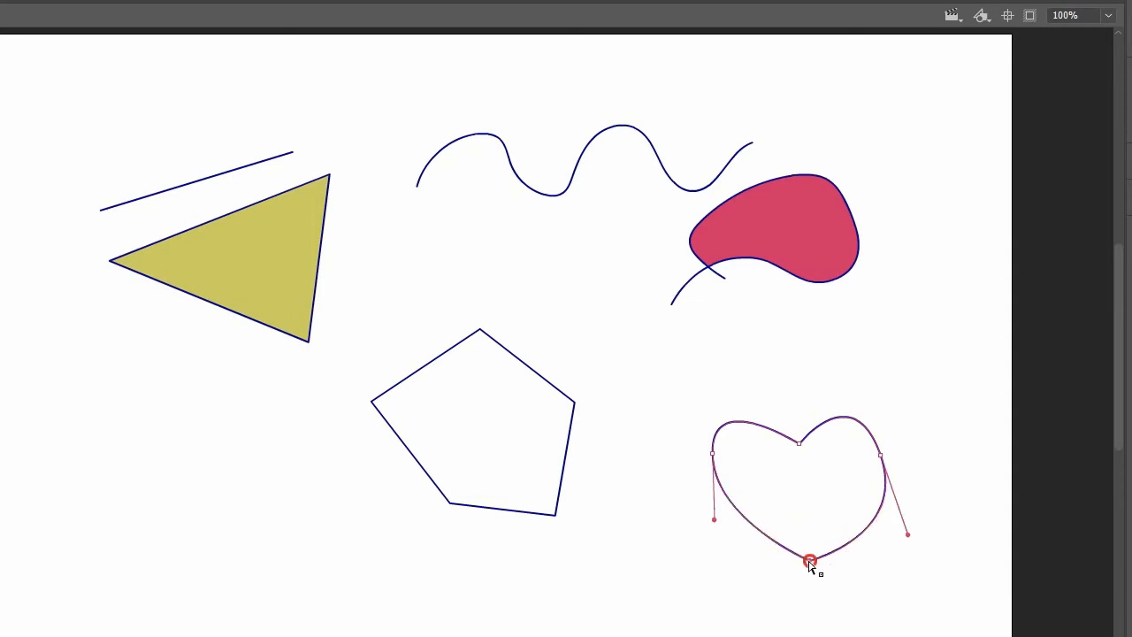
pyautogui.click(712, 453)
pyautogui.moveTo(712, 389); pyautogui.dragTo(735, 364)
# - Move the heart's right anchor point slightly outward, adjust that lobe's curve, and lower the notch between the lobes
pyautogui.moveTo(881, 456); pyautogui.dragTo(890, 456)
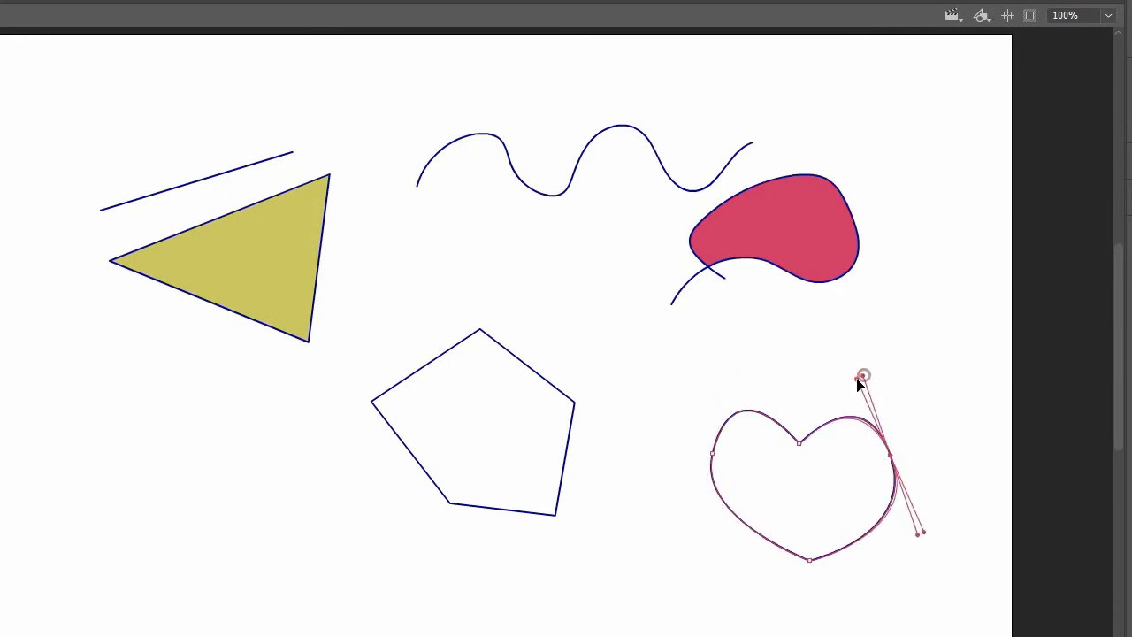
pyautogui.click(931, 442)
pyautogui.click(799, 444)
pyautogui.moveTo(800, 444); pyautogui.dragTo(805, 457)
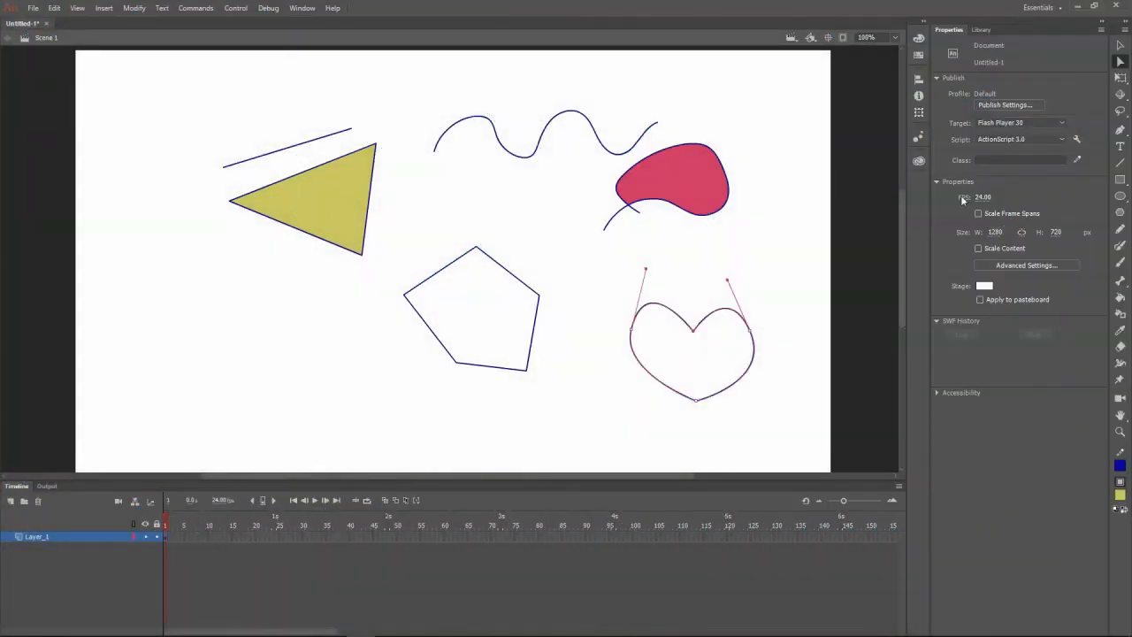
# - Select everything on frame 1 of the layer and delete all the drawn lines and shapes
pyautogui.click(1118, 44)
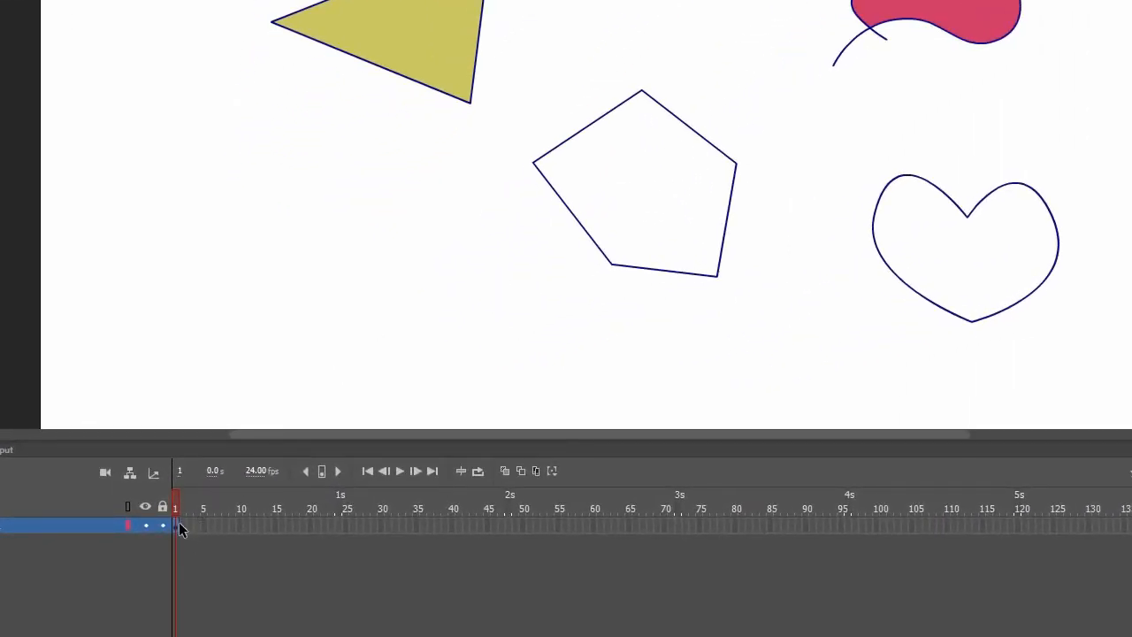
pyautogui.click(177, 524)
pyautogui.press('Delete')
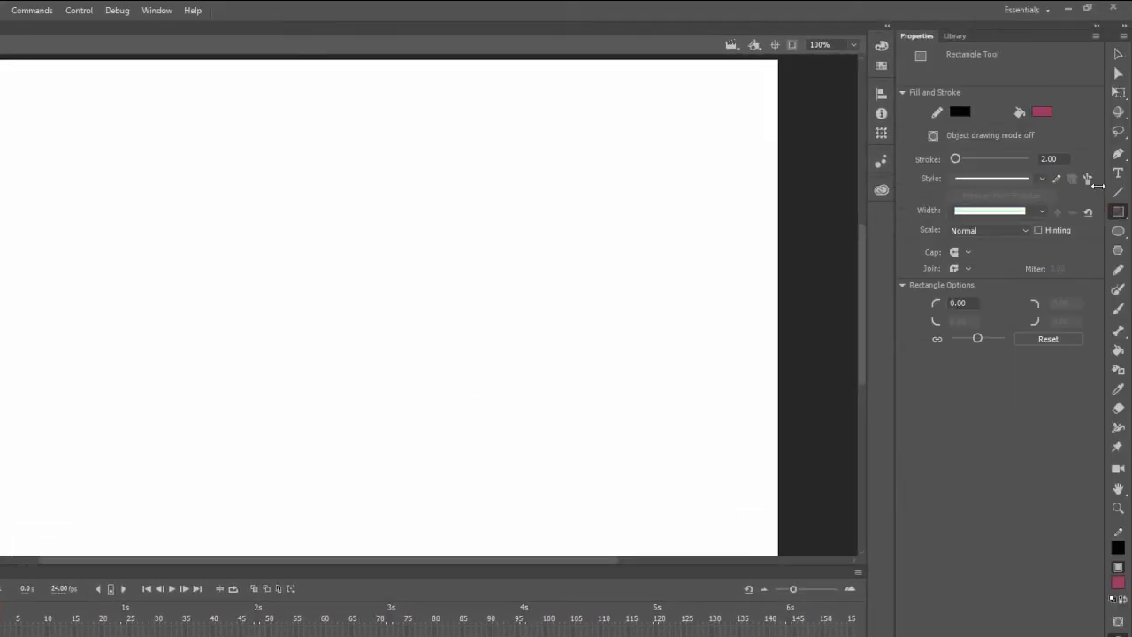
# - Draw a #CC99CC rectangle with a black outline in object drawing mode off, and a second one beside it with the mode on
pyautogui.click(1042, 111)
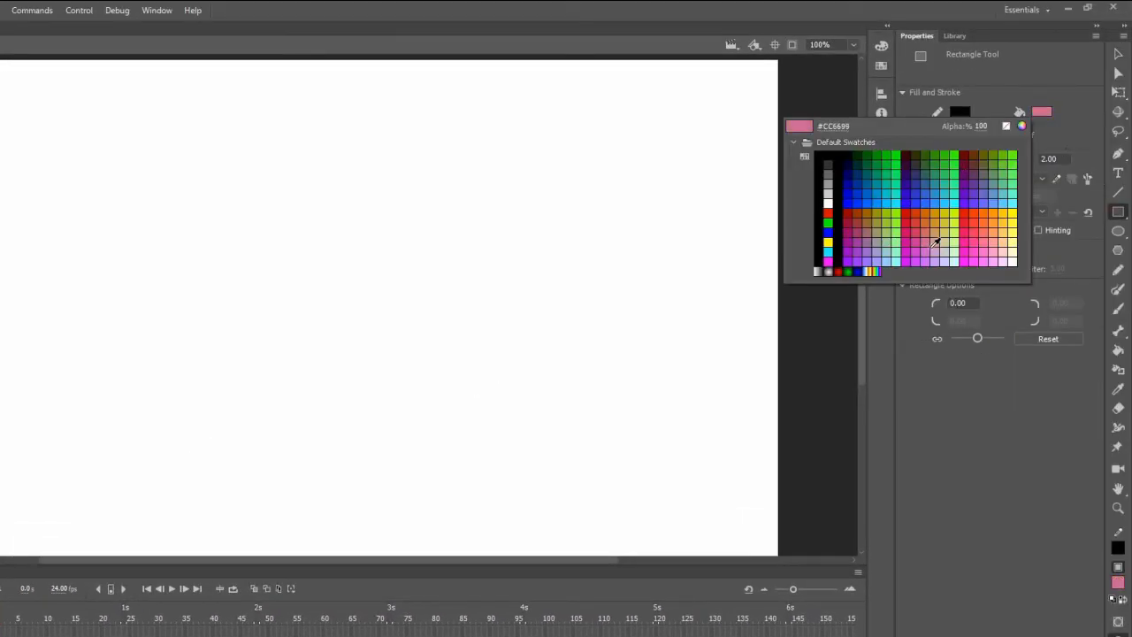
pyautogui.click(934, 249)
pyautogui.moveTo(90, 207); pyautogui.dragTo(272, 306)
pyautogui.click(933, 136)
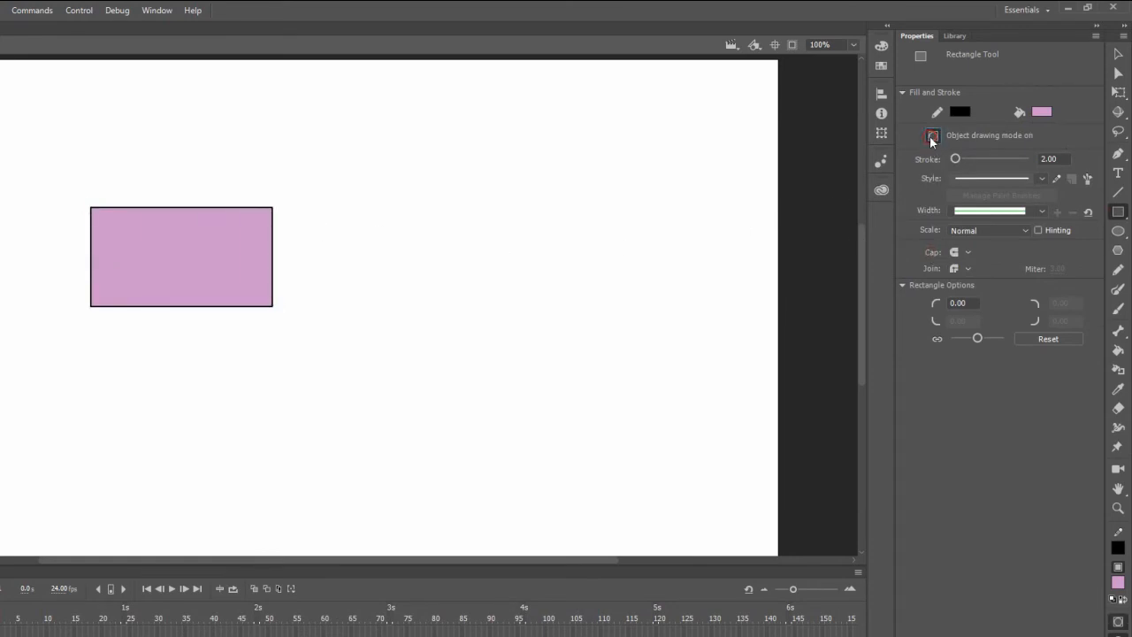
pyautogui.moveTo(358, 206); pyautogui.dragTo(536, 311)
# - Select only the left rectangle's fill and inspect its selection against the outline close up, returning to 100% view
pyautogui.click(1118, 54)
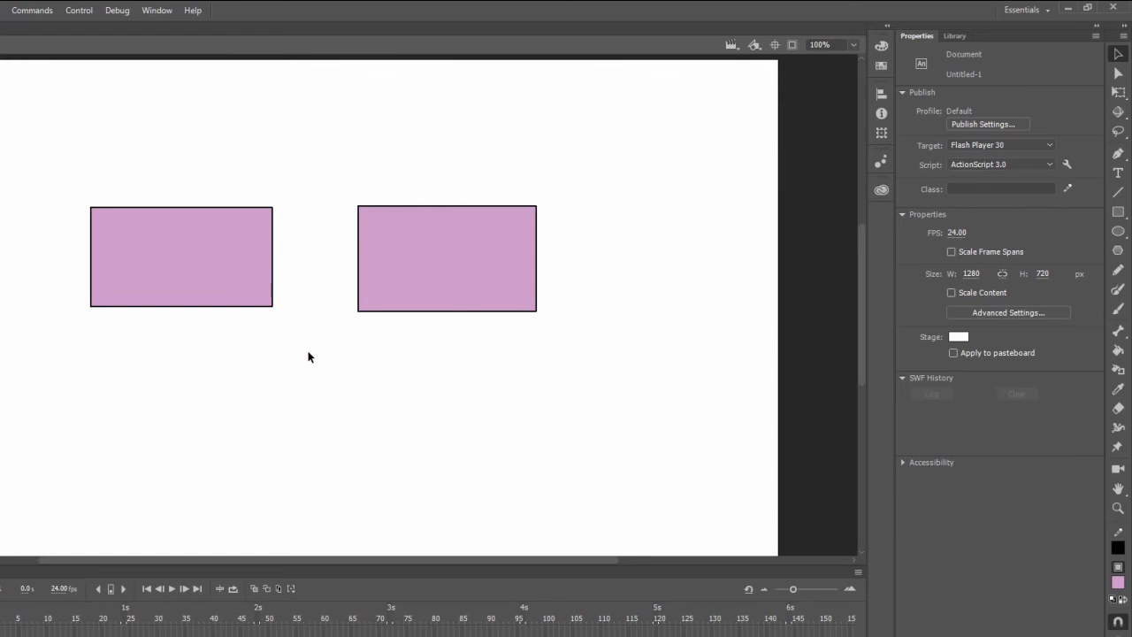
pyautogui.click(208, 285)
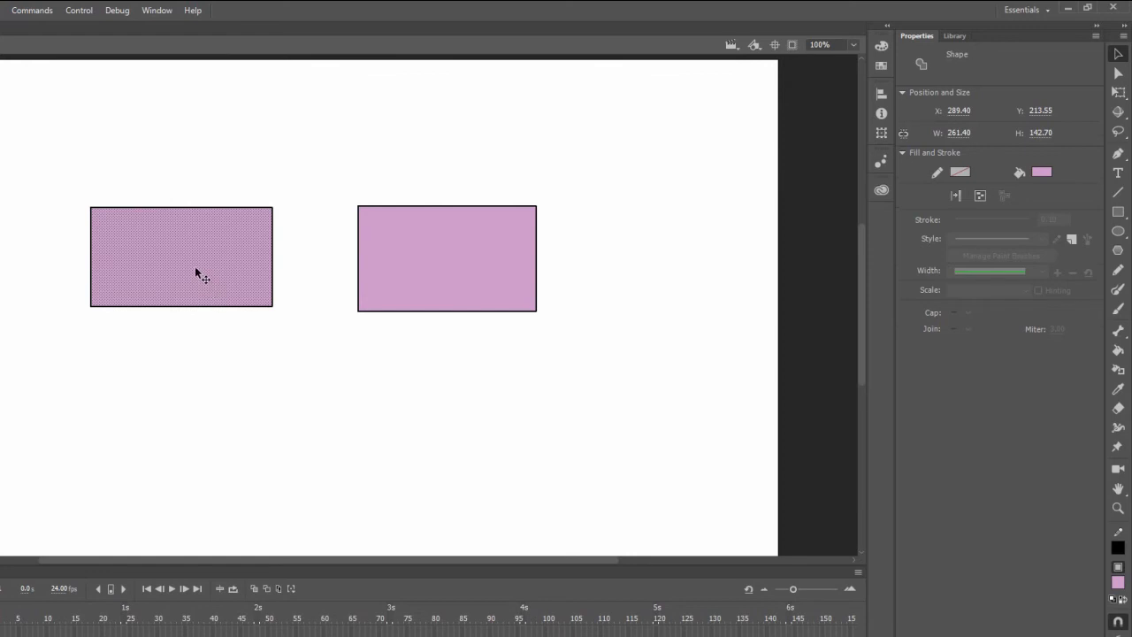
pyautogui.hotkey('ctrl', '=')
pyautogui.hotkey('ctrl', '=')
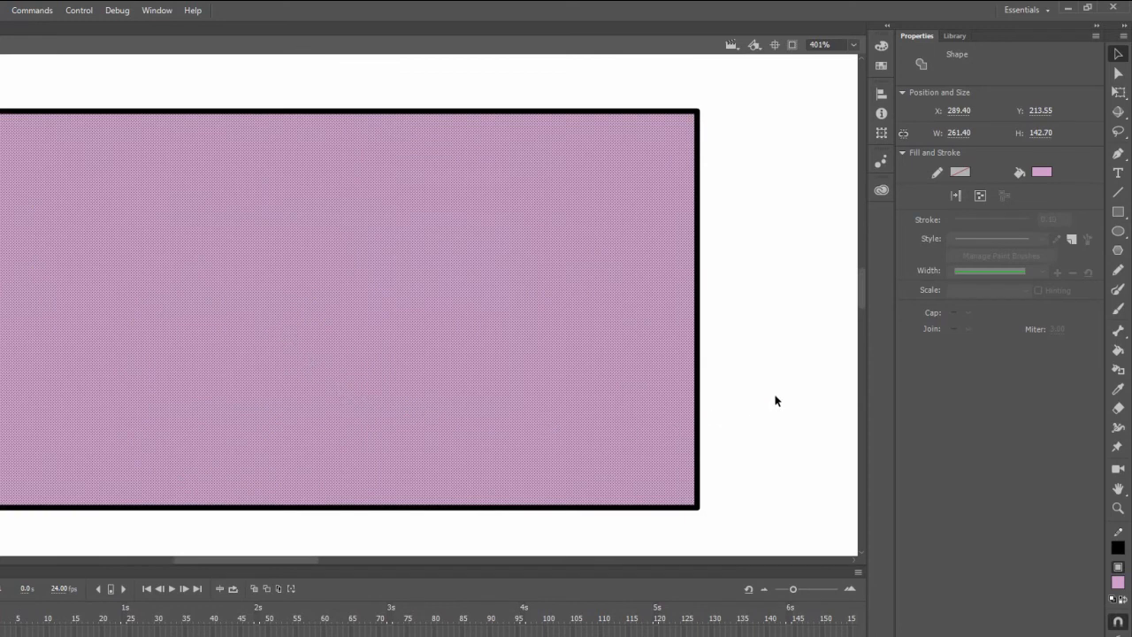
pyautogui.hotkey('ctrl', '1')
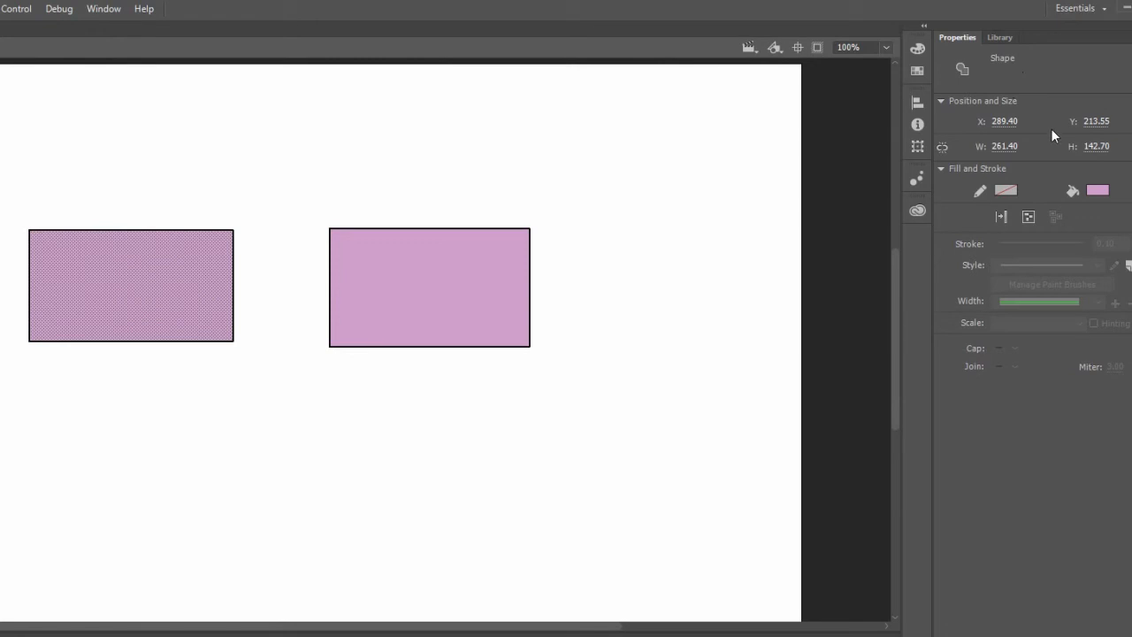
# - Change the left rectangle's fill to coral, deselect it, and select its fill and stroke together
pyautogui.click(1096, 189)
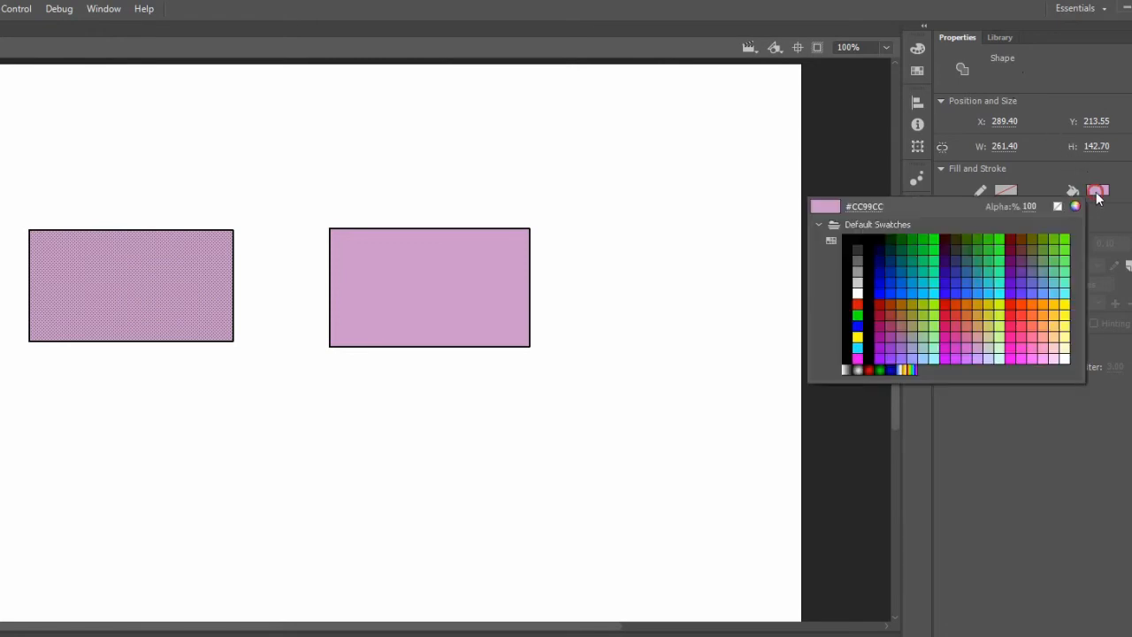
pyautogui.click(1036, 318)
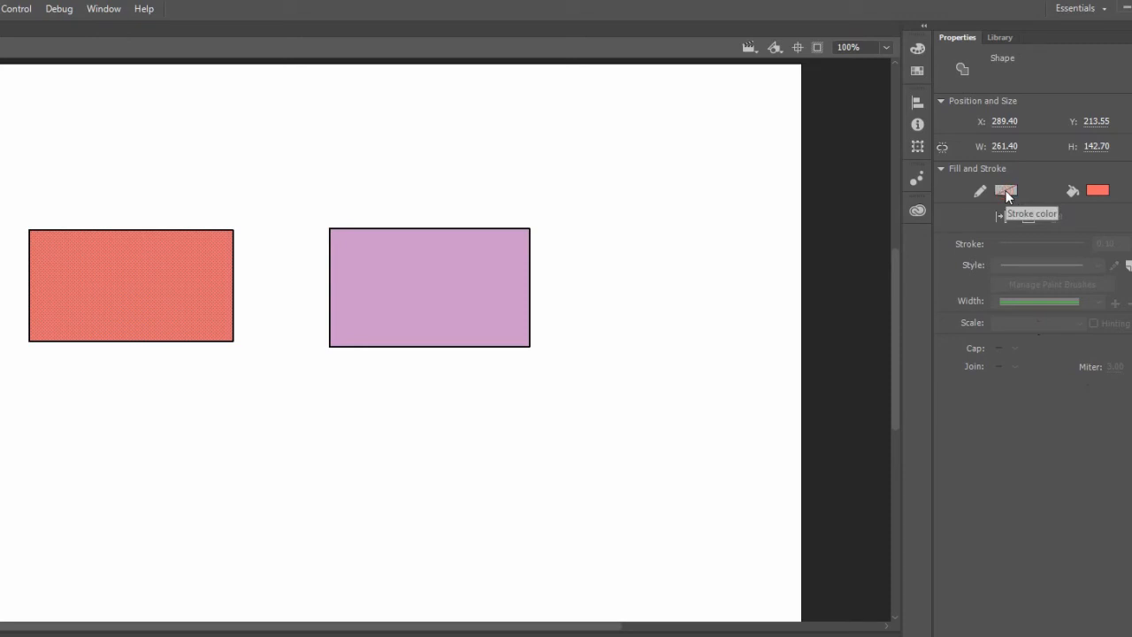
pyautogui.click(201, 381)
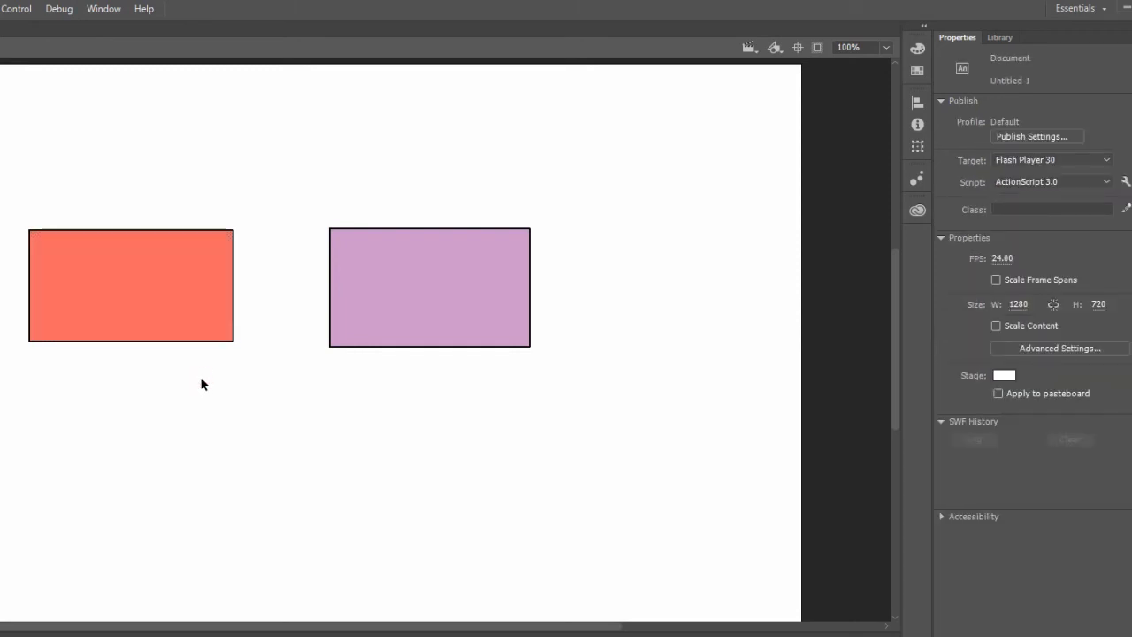
pyautogui.doubleClick(165, 296)
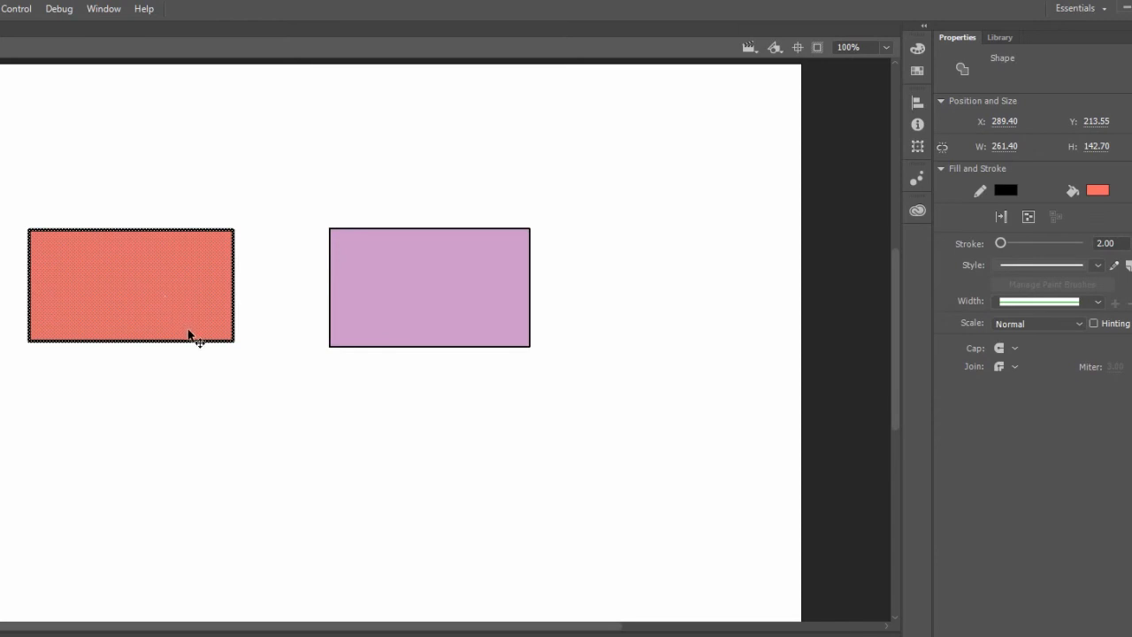
# - Change the stroke color of the selected left rectangle to dark blue and deselect the rectangle
pyautogui.hotkey('ctrl', '=')
pyautogui.hotkey('ctrl', '=')
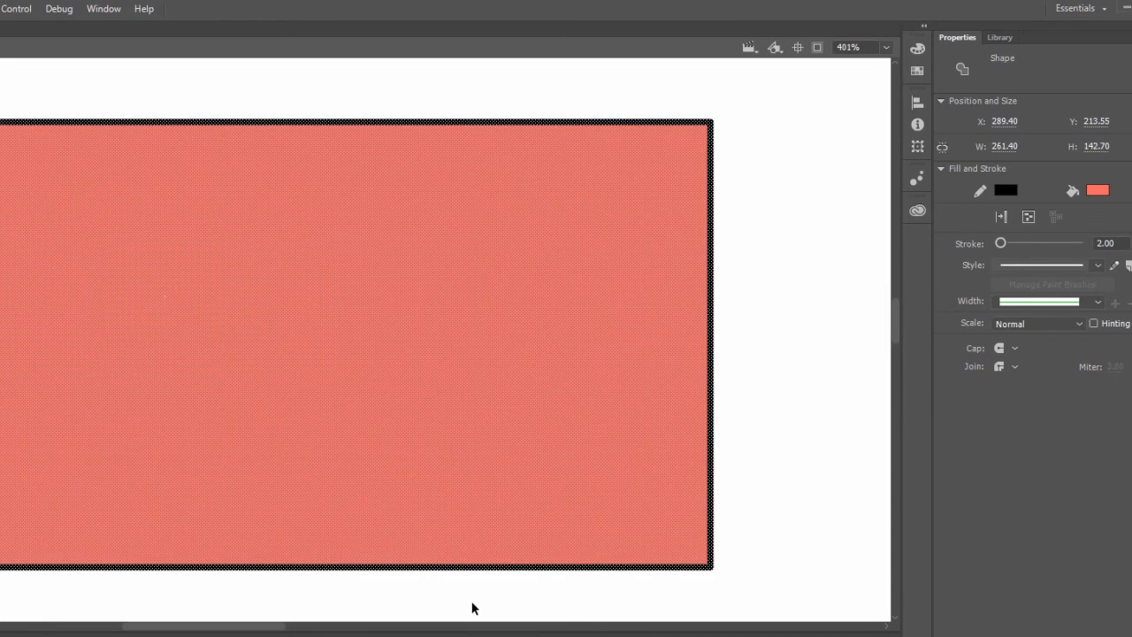
pyautogui.hotkey('ctrl', '1')
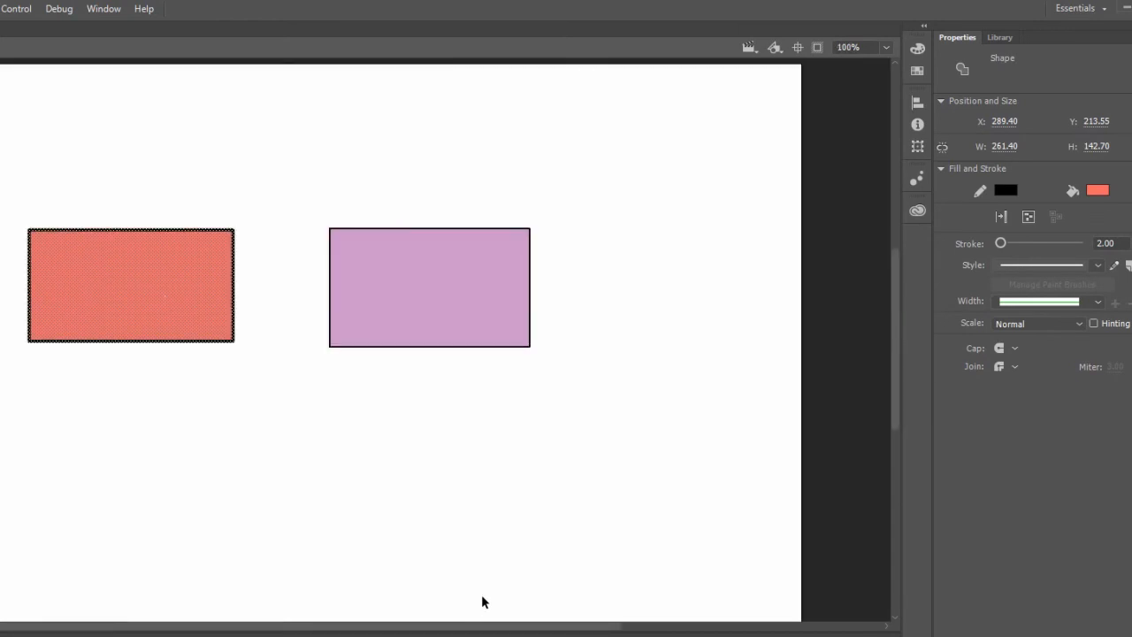
pyautogui.click(1009, 191)
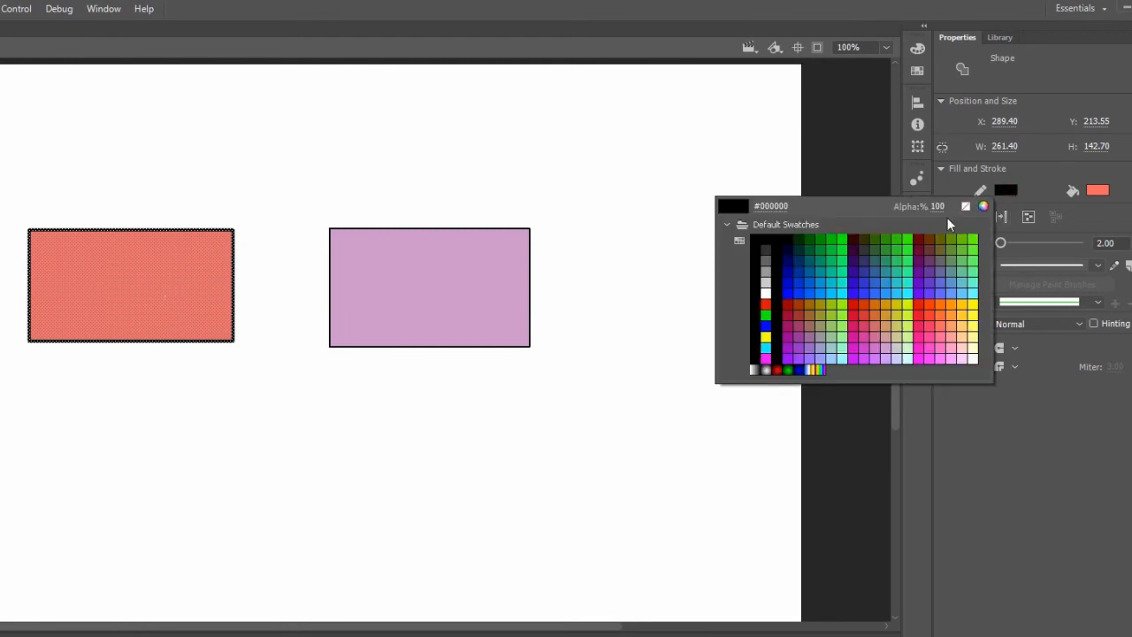
pyautogui.click(790, 258)
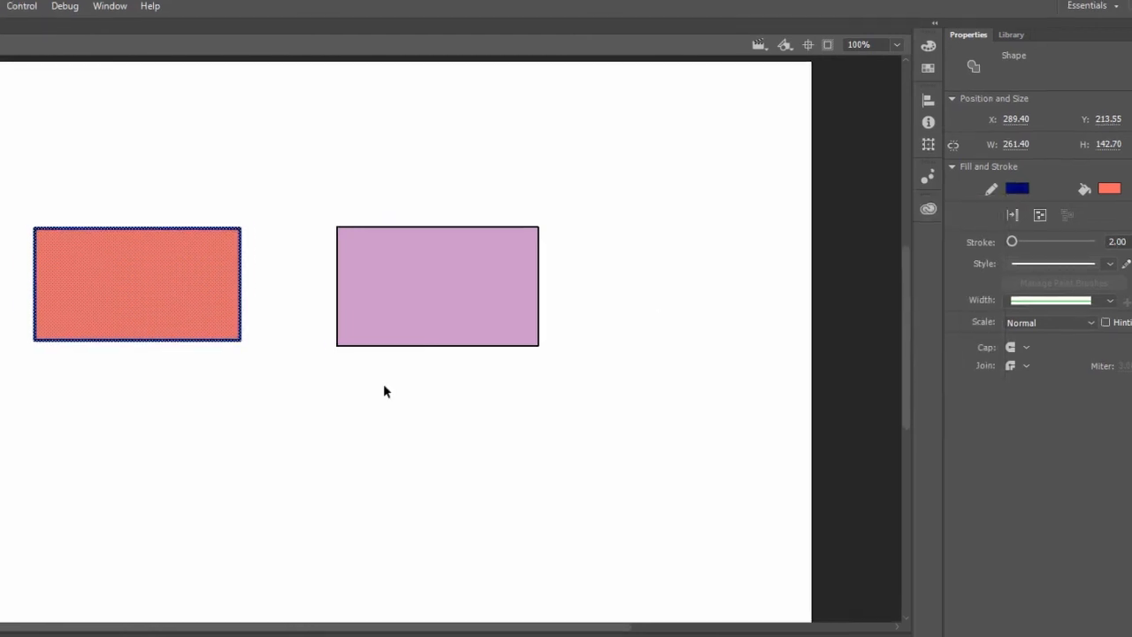
pyautogui.click(296, 419)
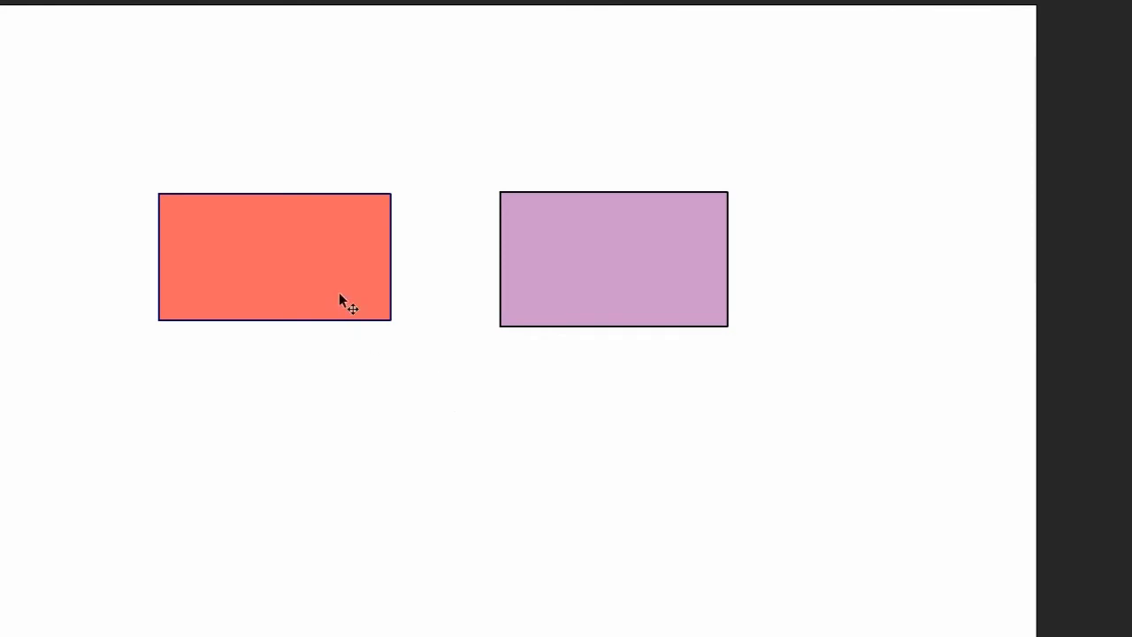
# - Try moving the left rectangle's fill down out of its outline, and undo the move
pyautogui.moveTo(339, 302); pyautogui.dragTo(336, 448)
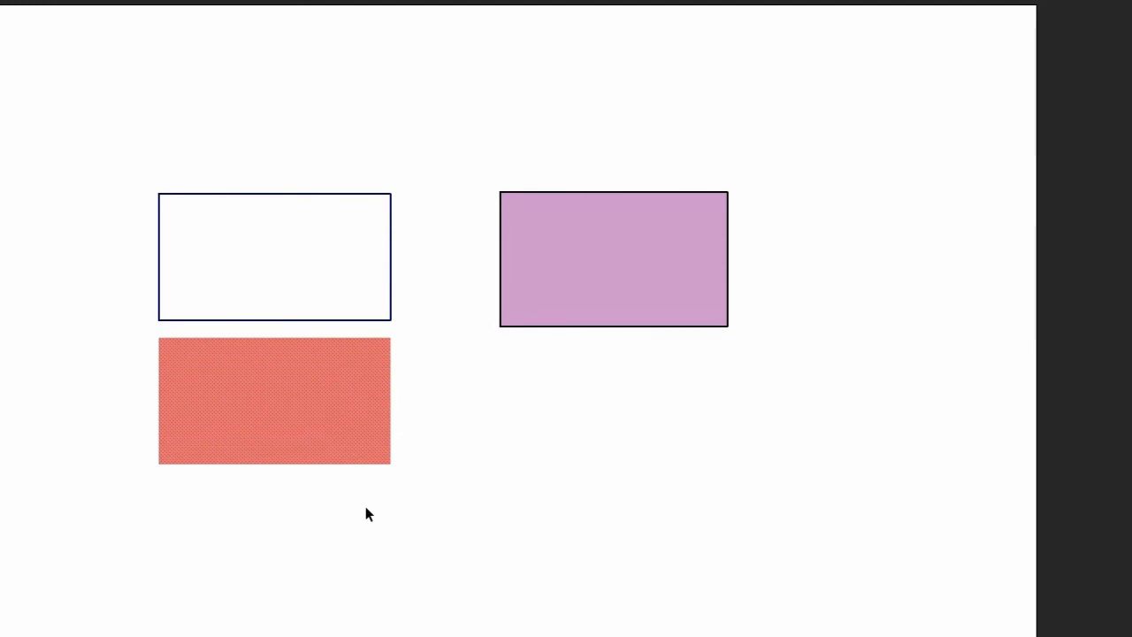
pyautogui.hotkey('ctrl', 'z')
# - Select only the lower-right corner area of the coral rectangle and recolor its fill orange and its stroke green
pyautogui.moveTo(442, 369); pyautogui.dragTo(301, 251)
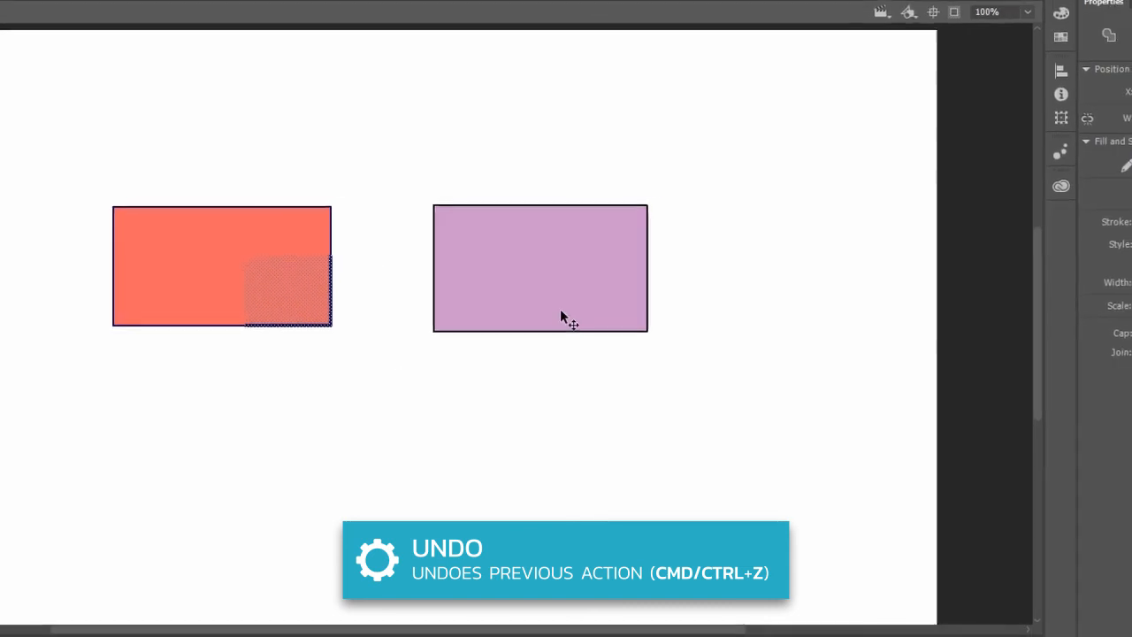
pyautogui.click(1097, 184)
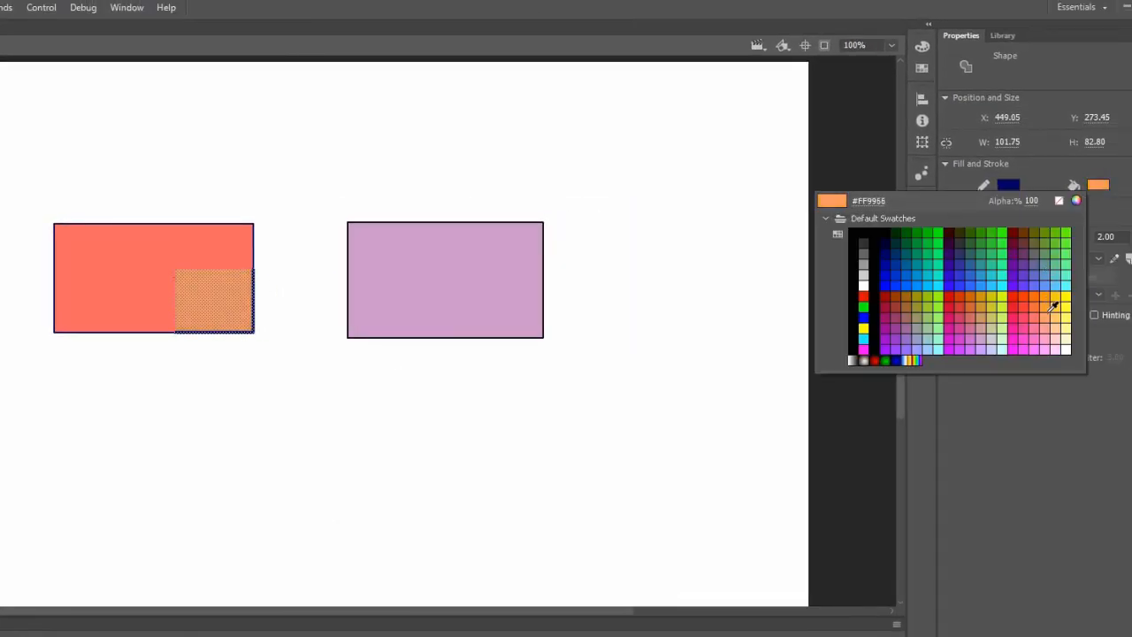
pyautogui.click(1051, 308)
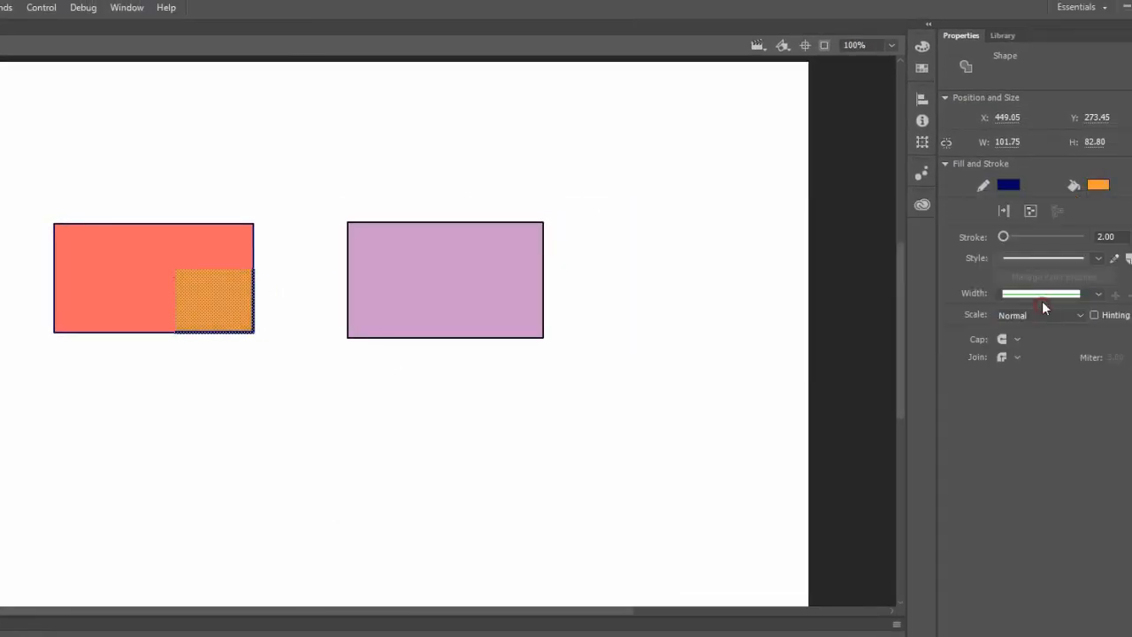
pyautogui.click(1009, 186)
pyautogui.click(839, 254)
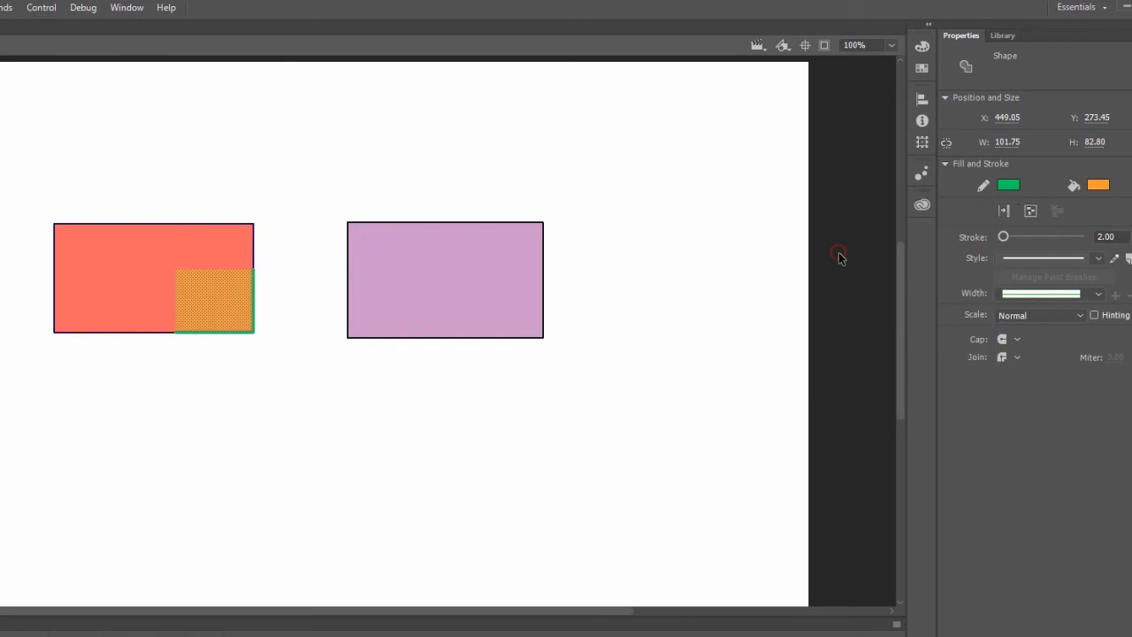
# - Set the selected corner piece's stroke size to 7.60, move the piece down and right out of the rectangle, and deselect it
pyautogui.moveTo(1001, 238); pyautogui.dragTo(1005, 237)
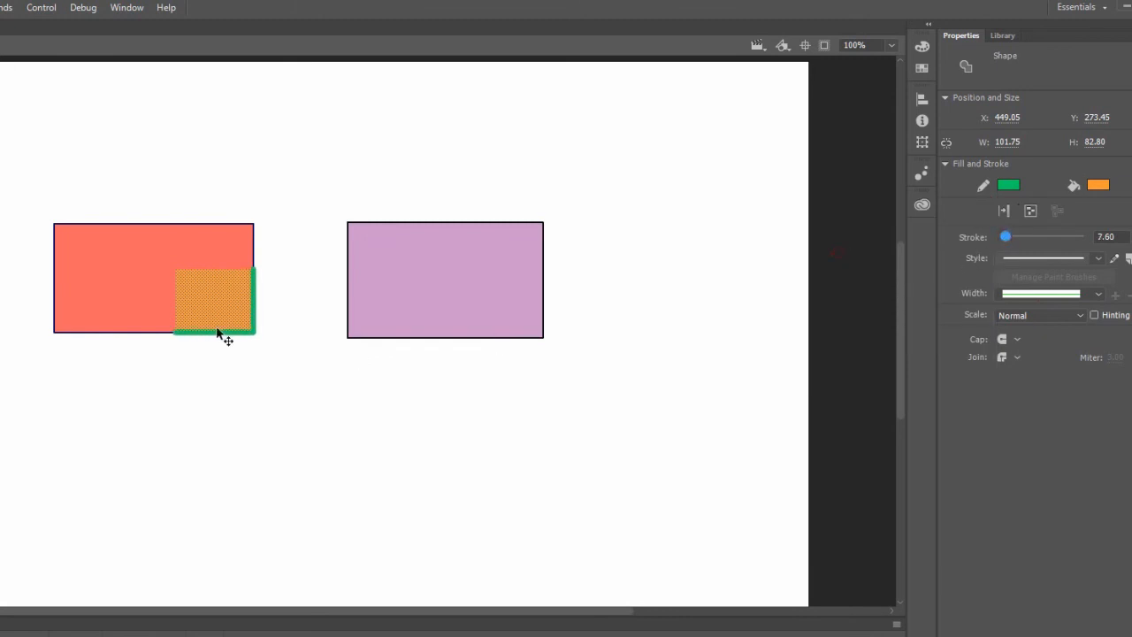
pyautogui.moveTo(216, 313); pyautogui.dragTo(251, 387)
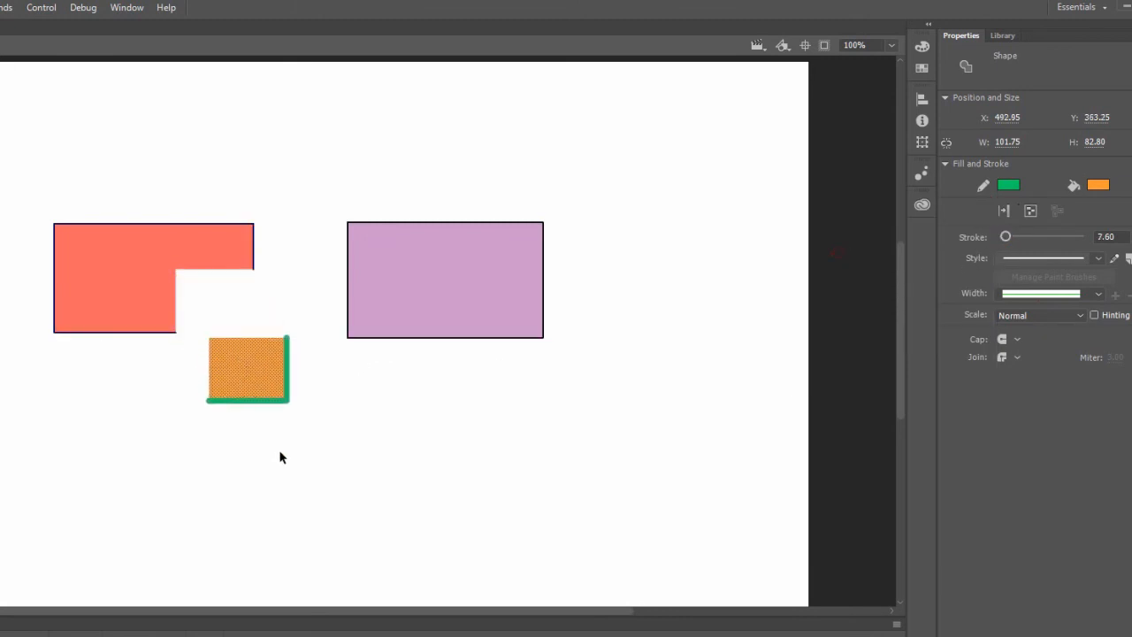
pyautogui.click(279, 451)
# - Move the purple drawing object to about X 795, Y 205, change its fill to light orange, and deselect it
pyautogui.moveTo(591, 391)
pyautogui.mouseDown()
pyautogui.moveTo(487, 290)
pyautogui.moveTo(615, 274)
pyautogui.mouseUp()
pyautogui.click(1096, 187)
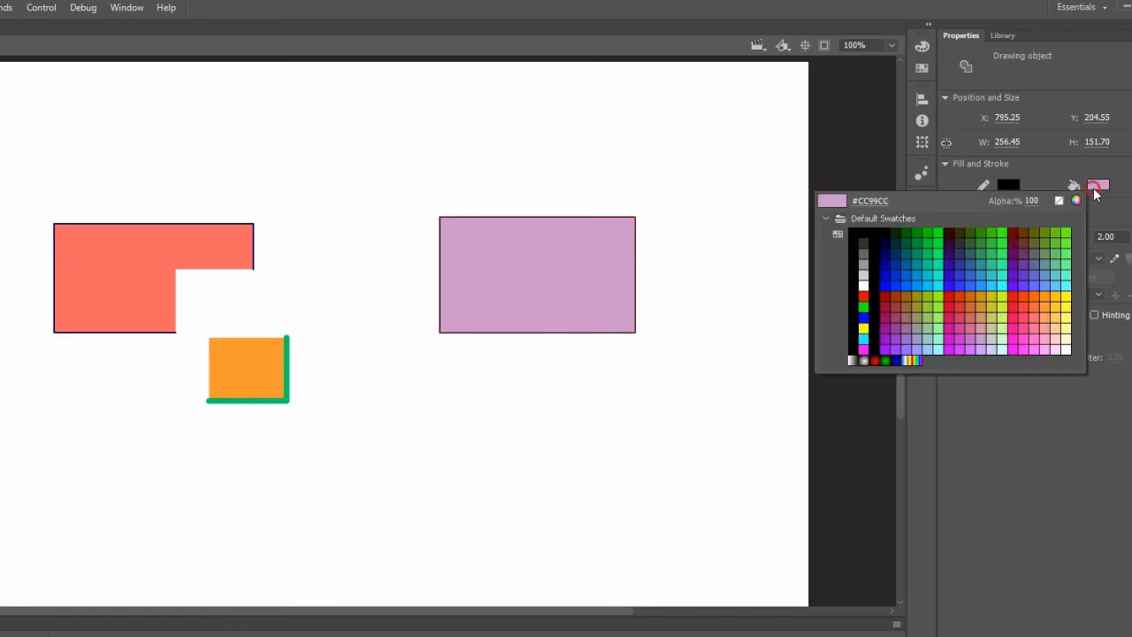
pyautogui.click(1046, 313)
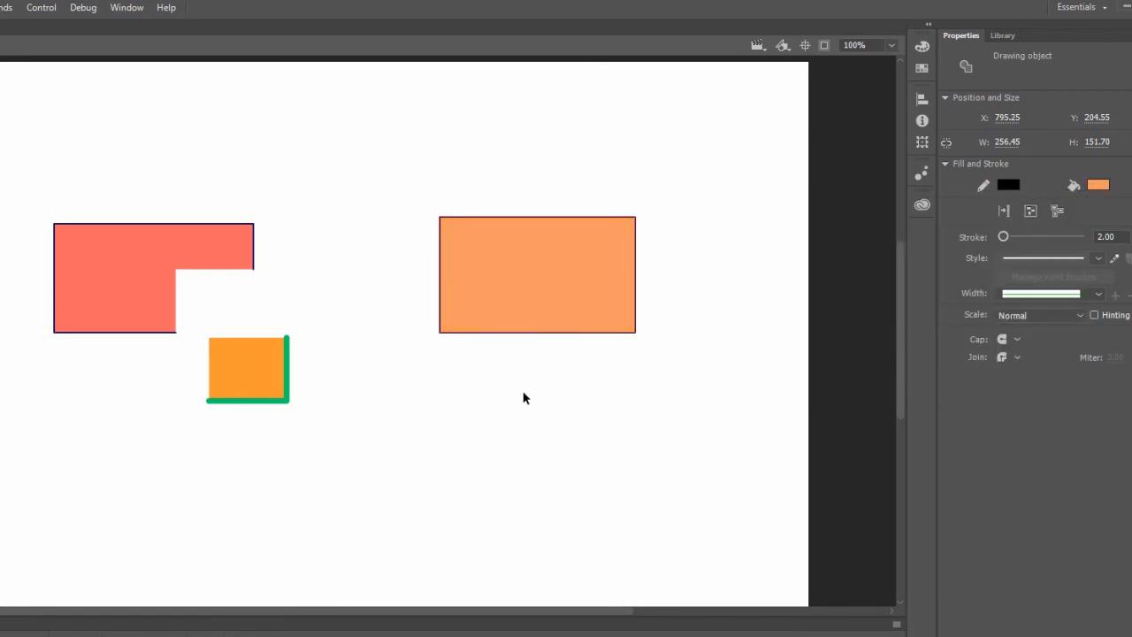
pyautogui.click(523, 398)
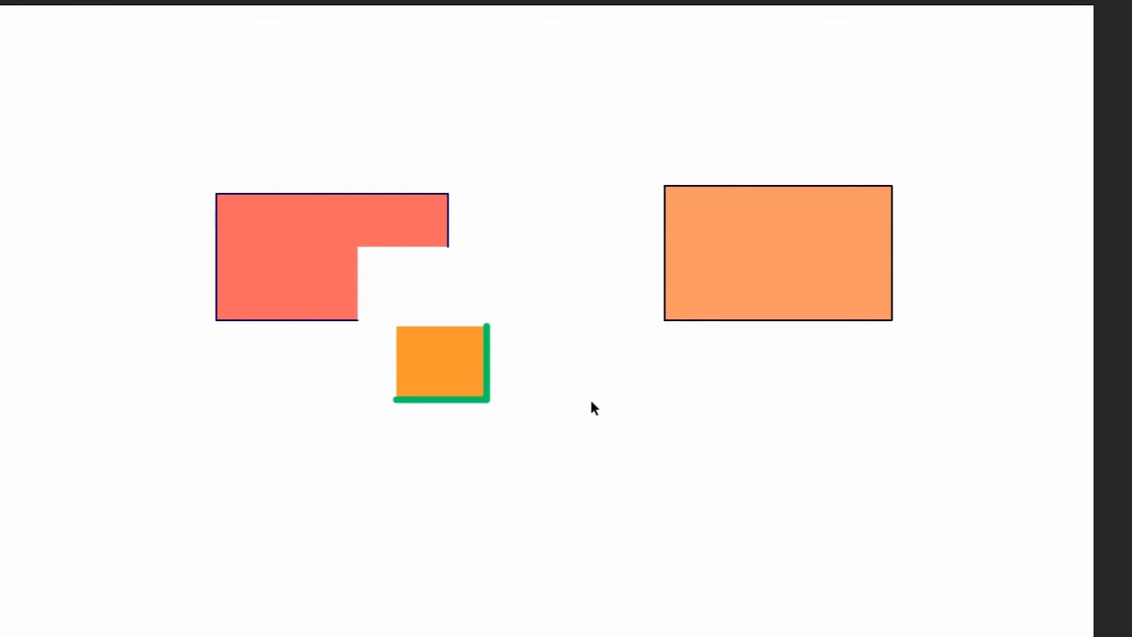
# - Move the remaining coral fill down and left, away from its dark blue outline, and deselect it
pyautogui.click(298, 277)
pyautogui.moveTo(358, 252); pyautogui.dragTo(263, 411)
pyautogui.click(372, 411)
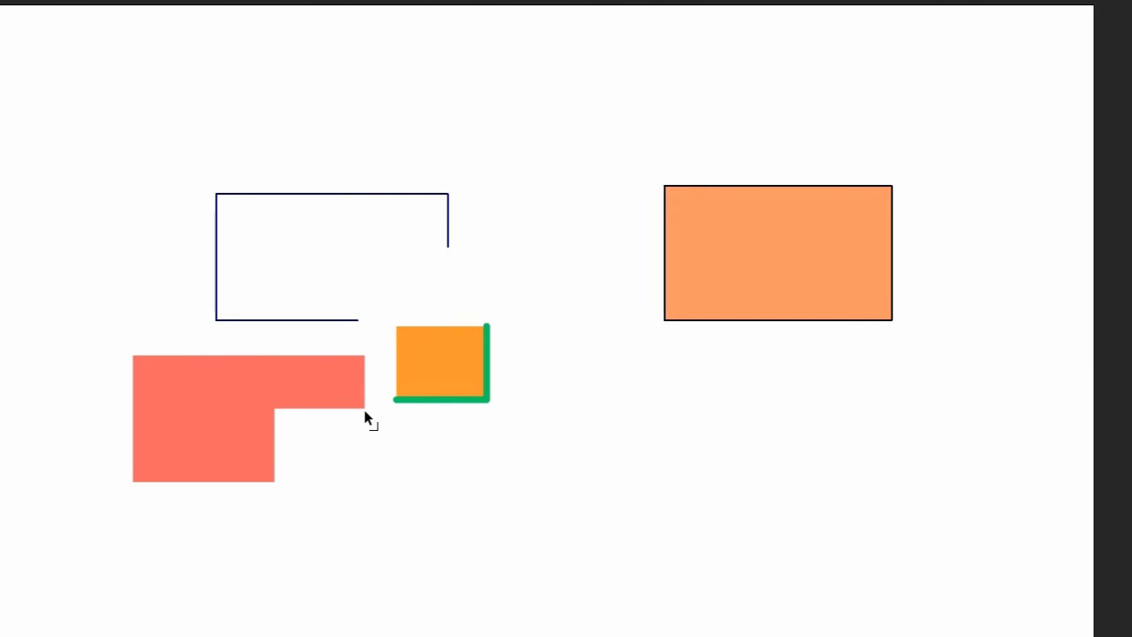
# - Reshape the coral fill by pulling its right notch corner and its two bottom corners down and left
pyautogui.moveTo(364, 410); pyautogui.dragTo(329, 458)
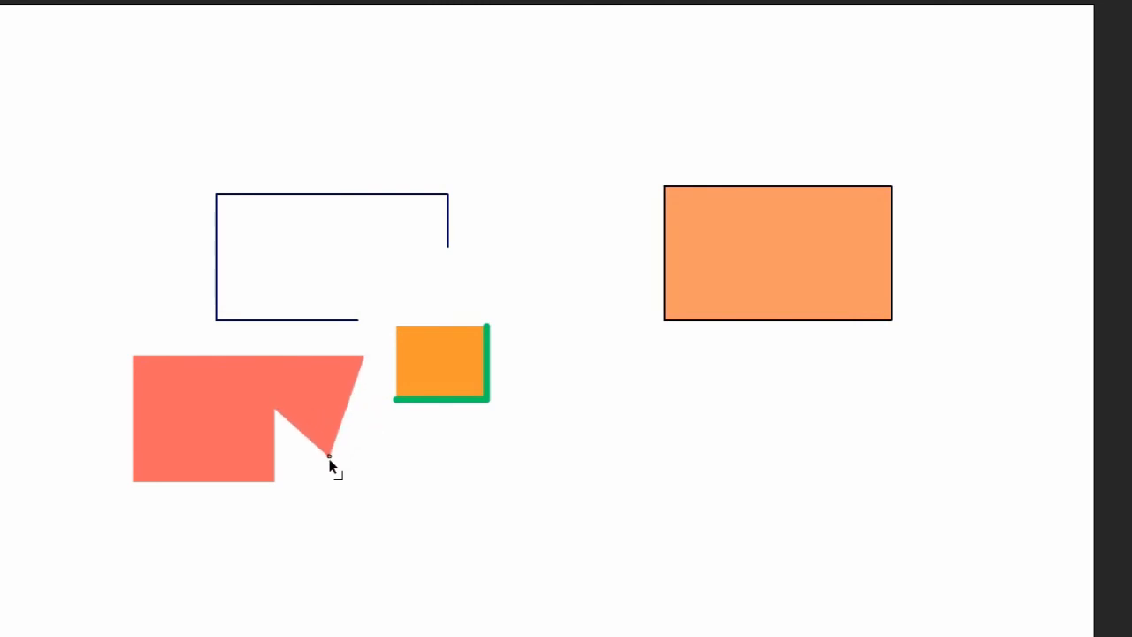
pyautogui.moveTo(275, 482); pyautogui.dragTo(218, 547)
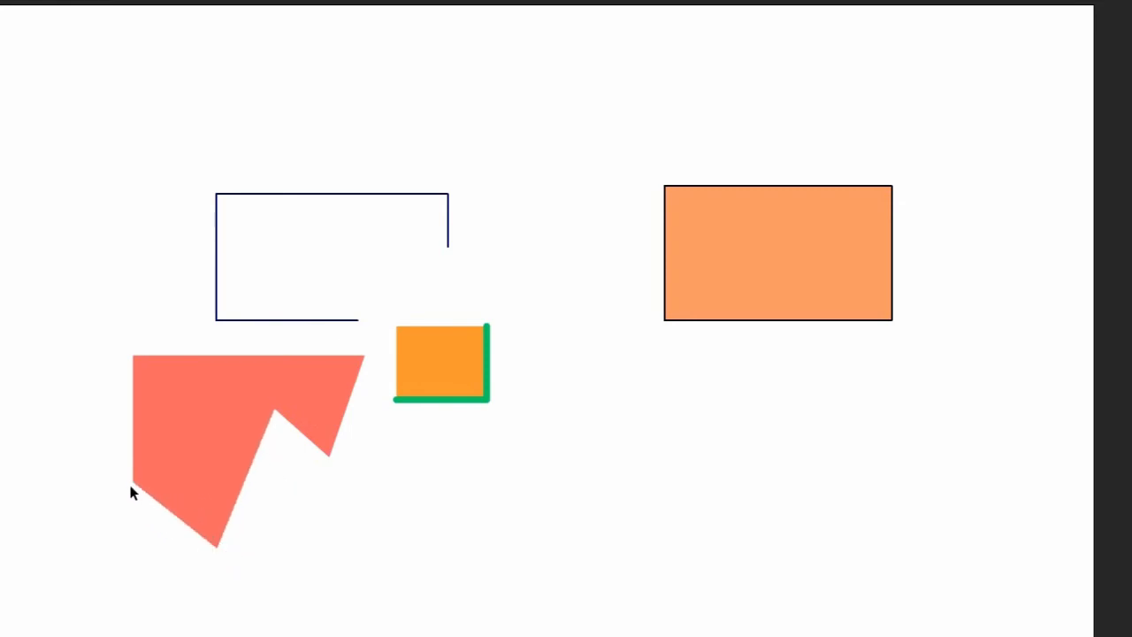
pyautogui.moveTo(132, 482); pyautogui.dragTo(76, 499)
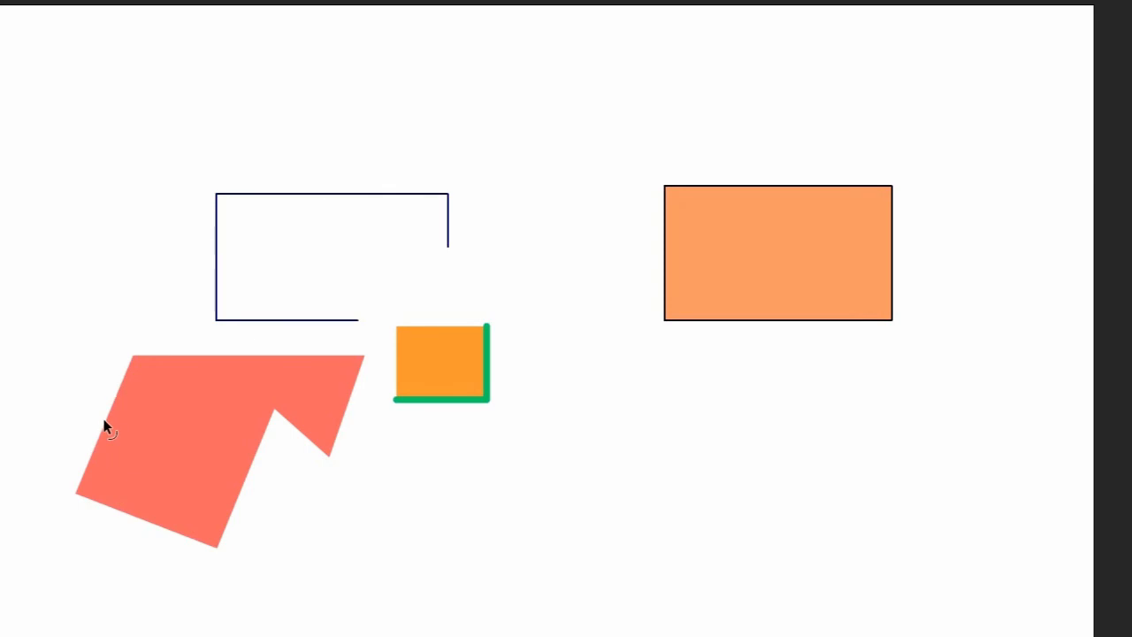
# - Bend the coral shape's left and bottom edges outward, and pull its inner notch corner and edge inward to the left
pyautogui.moveTo(103, 426); pyautogui.dragTo(59, 408)
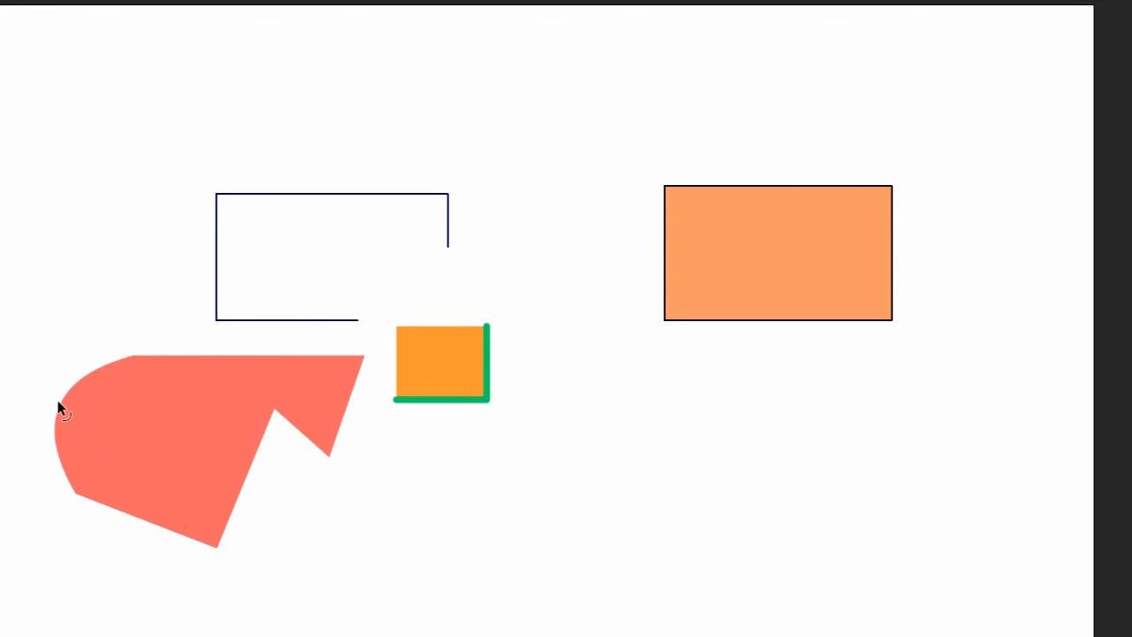
pyautogui.moveTo(137, 520); pyautogui.dragTo(106, 578)
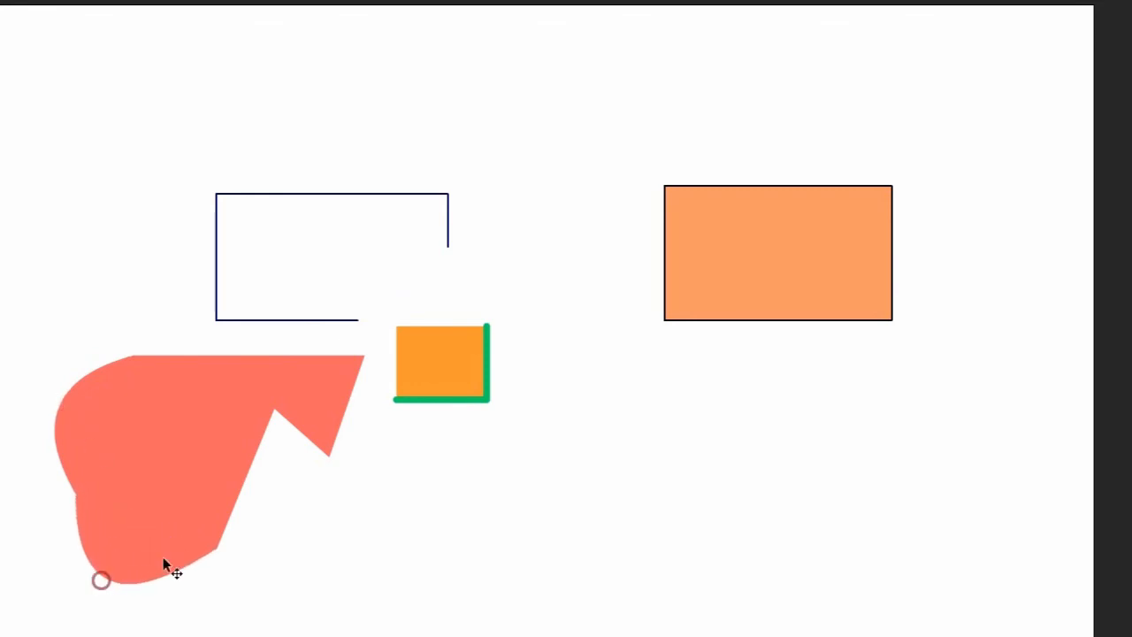
pyautogui.moveTo(276, 411); pyautogui.dragTo(178, 470)
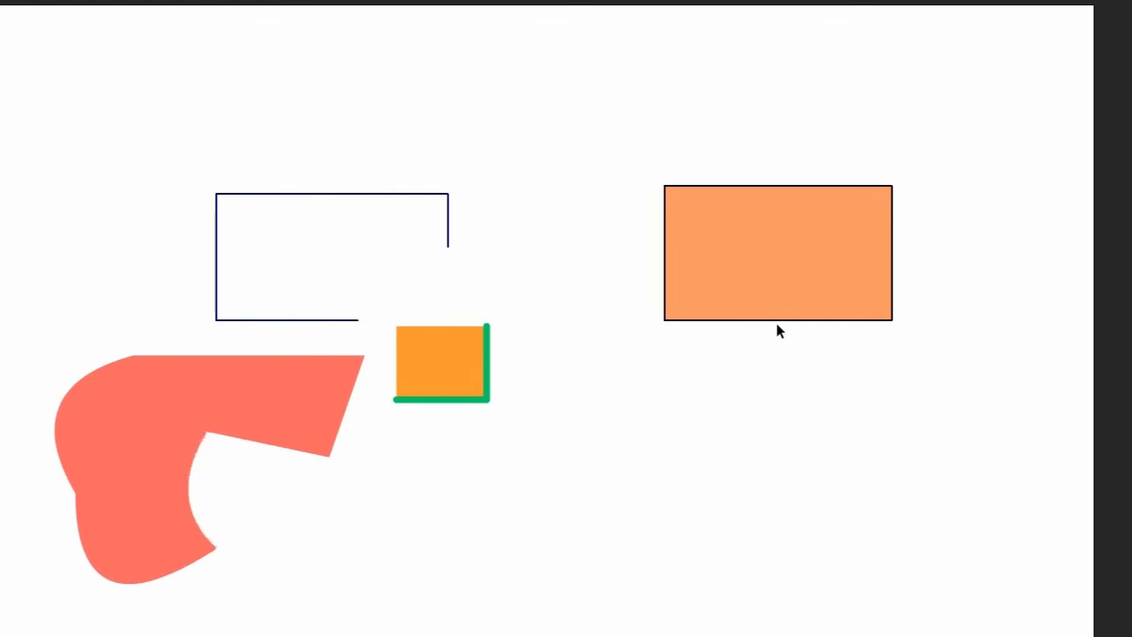
# - Reshape the light orange drawing object with a downward-curved bottom edge and inward-pulled upper-right corner, and move it down and left
pyautogui.moveTo(776, 321); pyautogui.dragTo(773, 424)
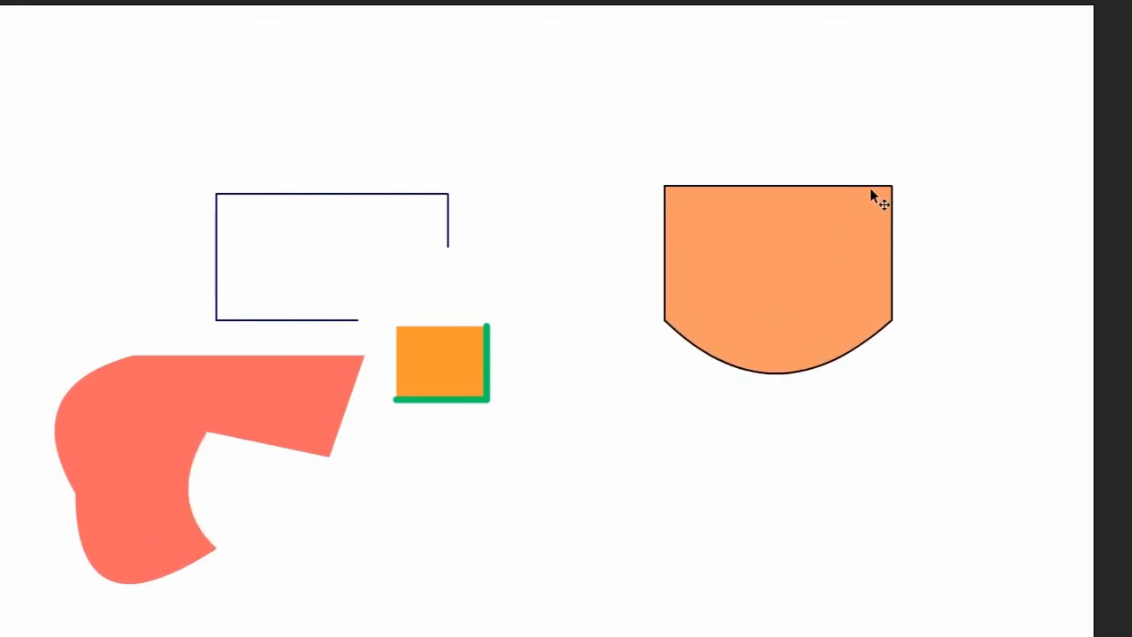
pyautogui.moveTo(891, 187); pyautogui.dragTo(776, 258)
pyautogui.moveTo(770, 311); pyautogui.dragTo(673, 411)
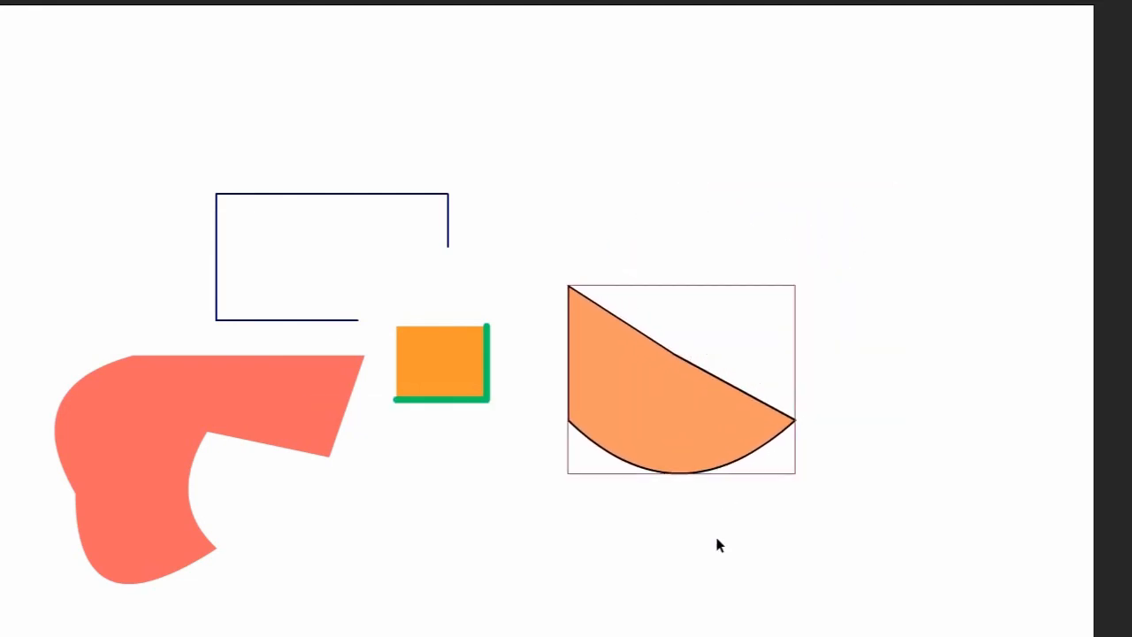